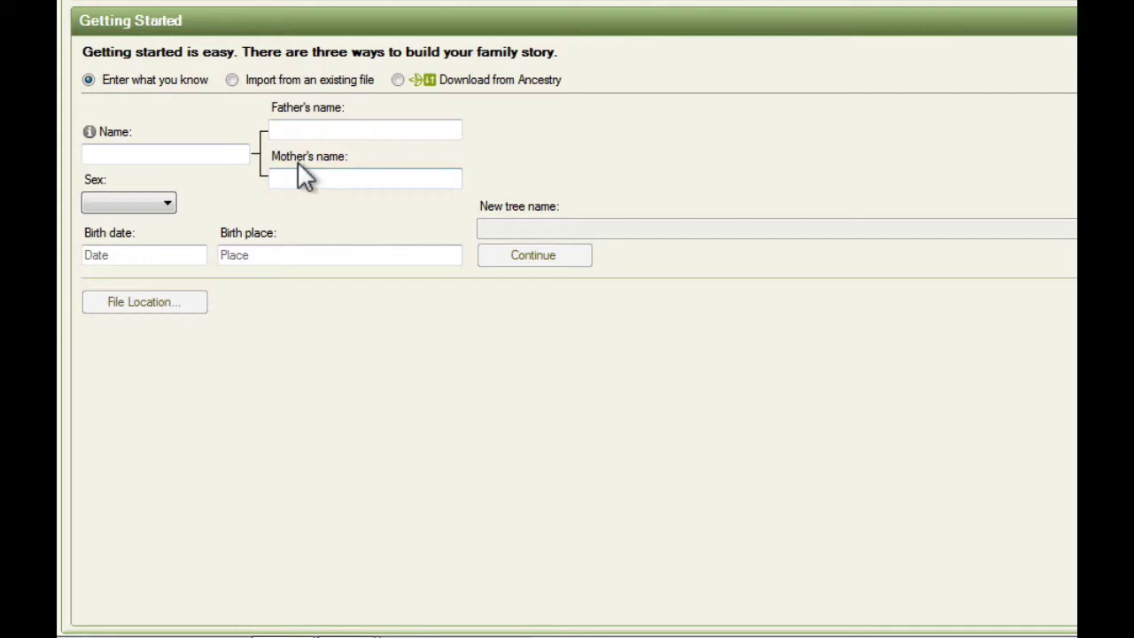
- Review the three ways to start a new tree: entering known facts, importing an existing file, and downloading from Ancestry
{"action": "left_click", "coordinate": [289, 82]}
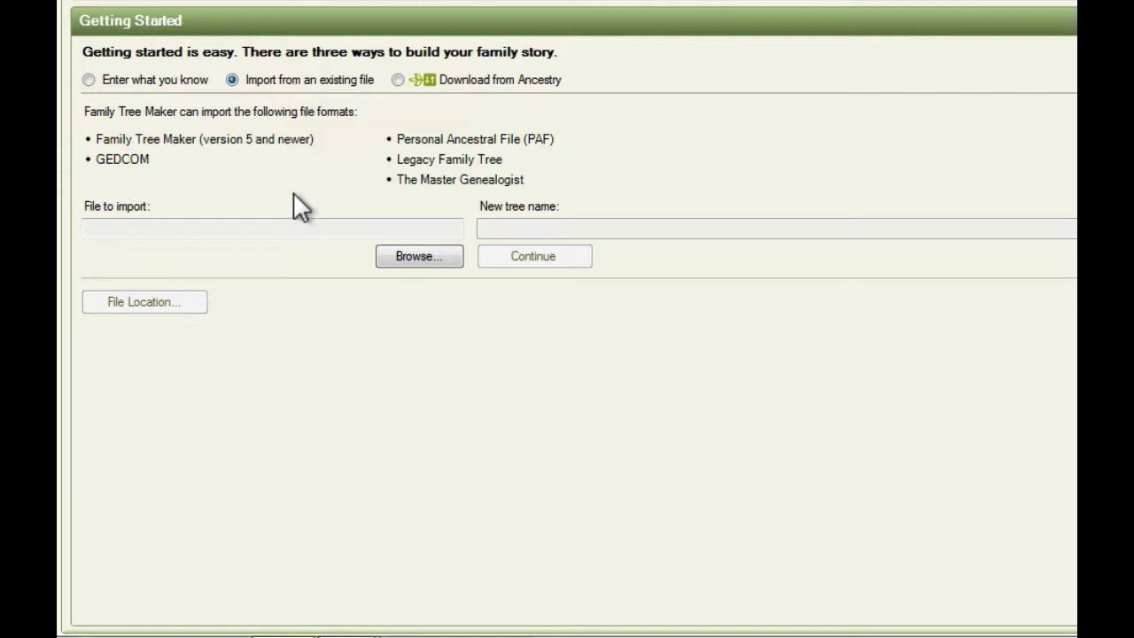
{"action": "left_click", "coordinate": [478, 86]}
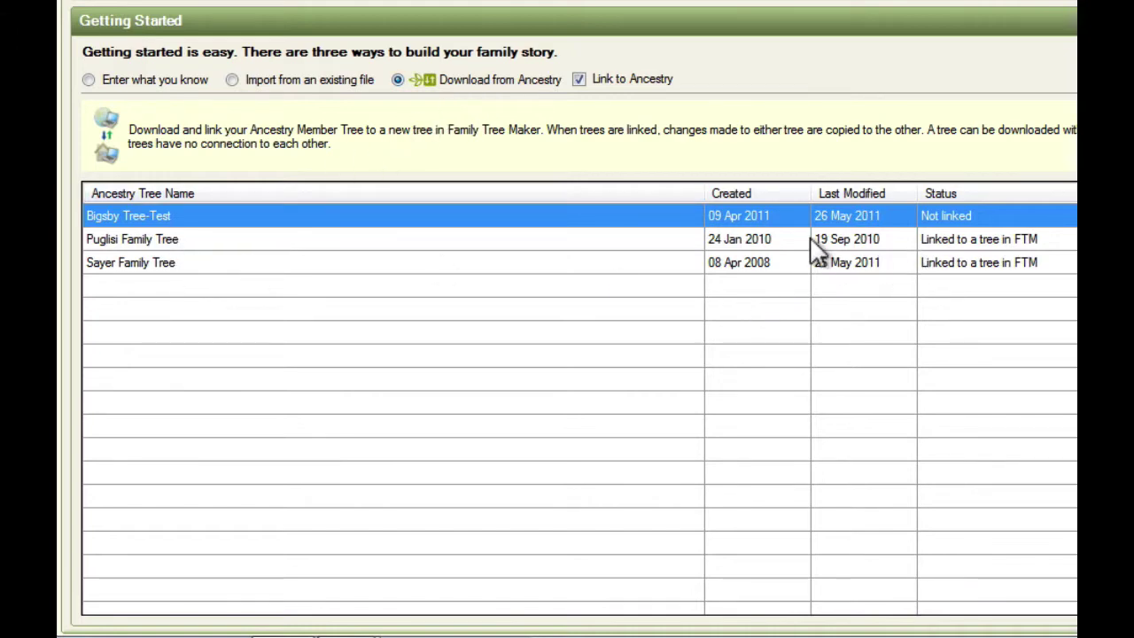
{"action": "left_click", "coordinate": [198, 84]}
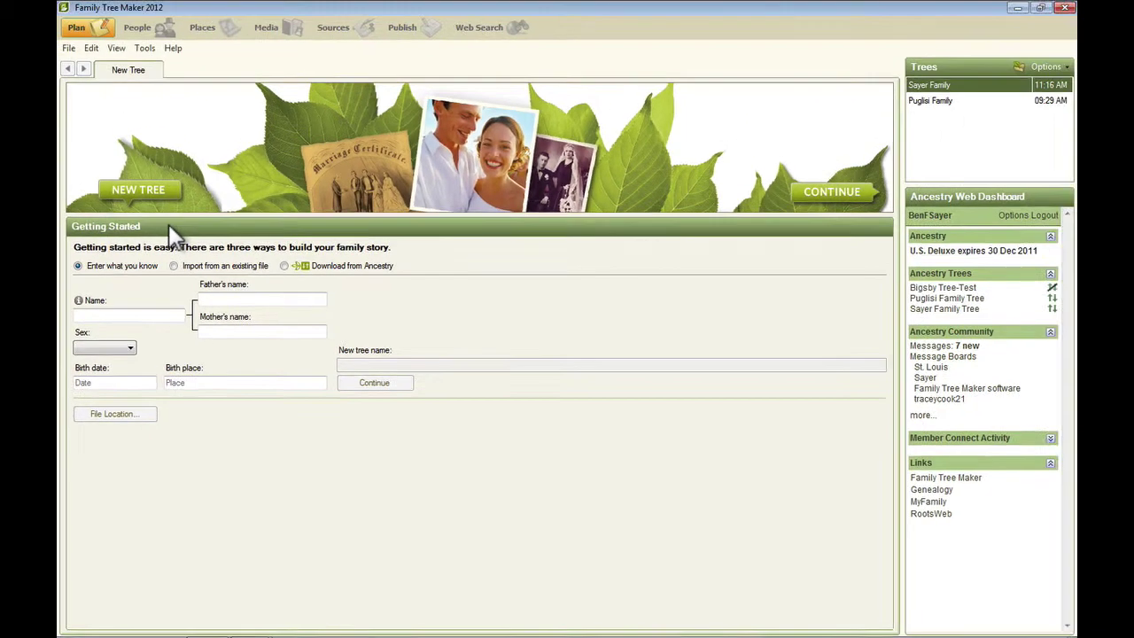
- Open the first family tree in the list of recent trees
{"action": "left_click", "coordinate": [69, 49]}
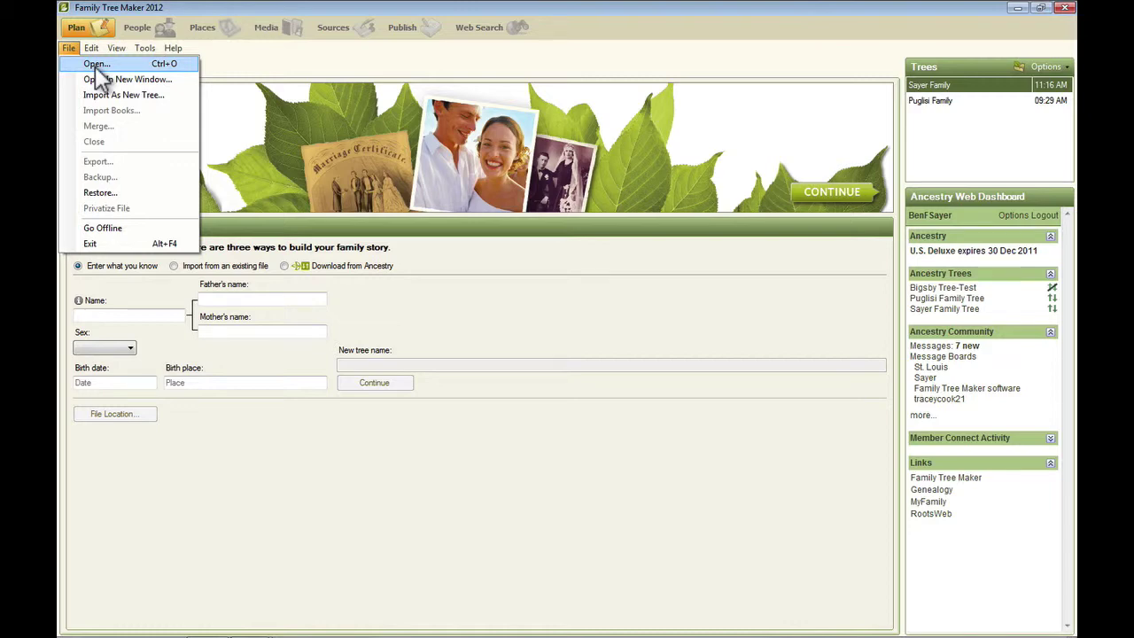
{"action": "left_click", "coordinate": [815, 74]}
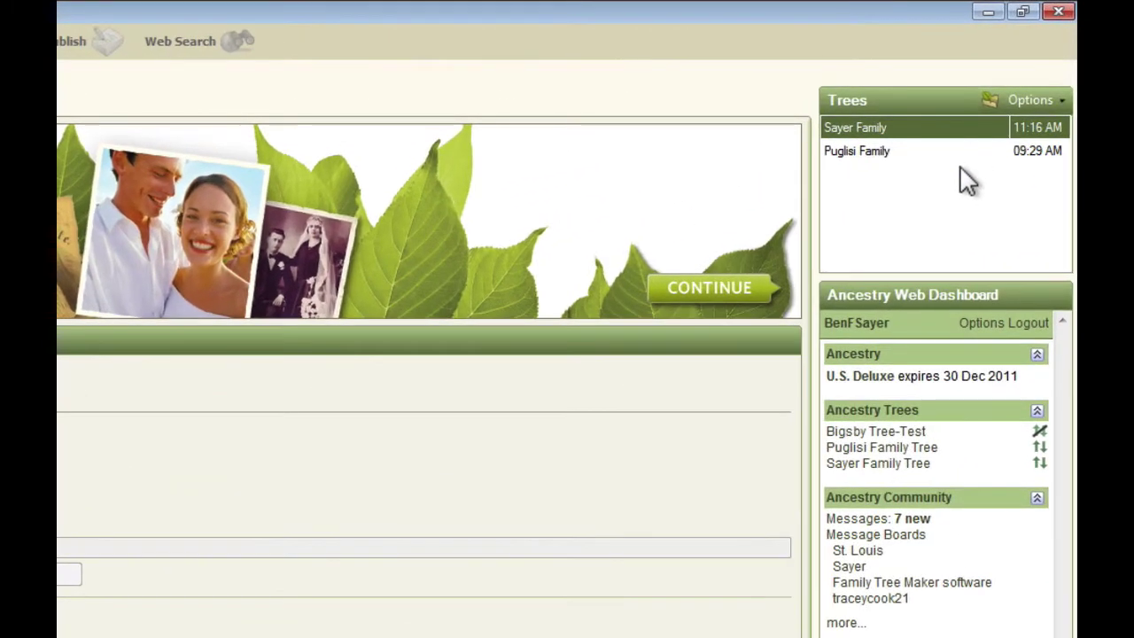
{"action": "right_click", "coordinate": [929, 126]}
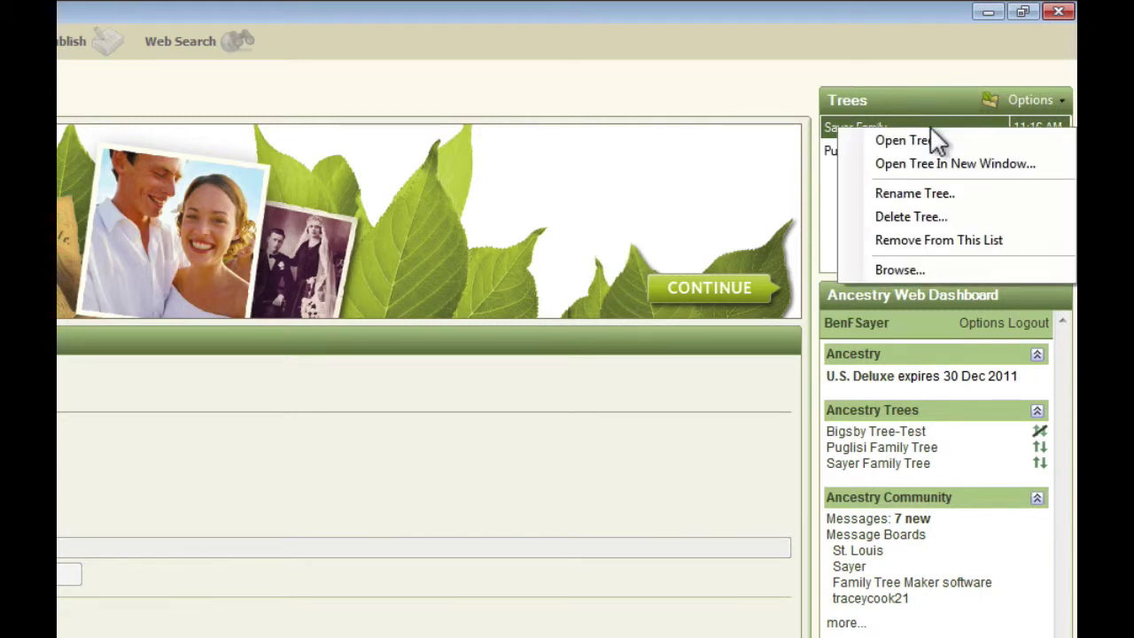
{"action": "left_click", "coordinate": [930, 140]}
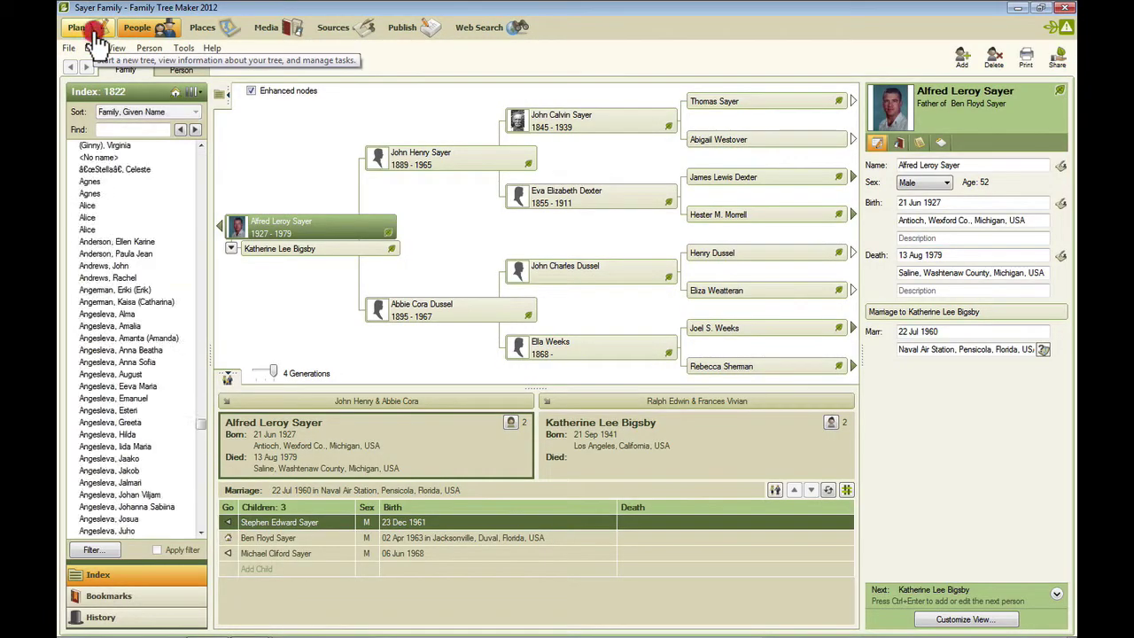
- Review the open tree's plan summary and task list, and return to its family pedigree view
{"action": "left_click", "coordinate": [97, 35]}
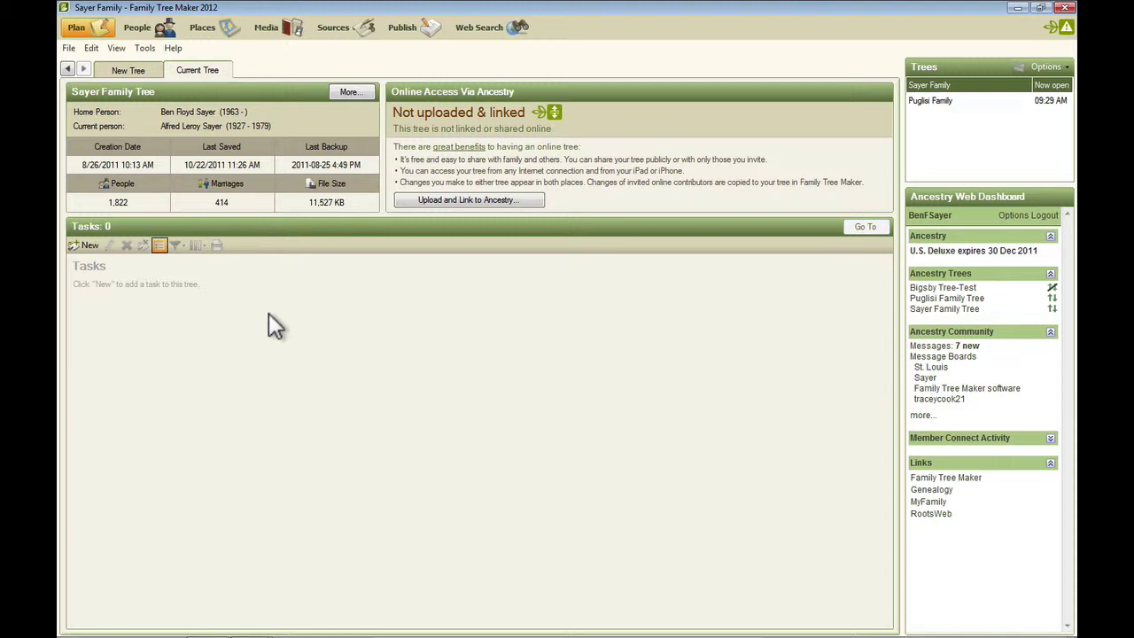
{"action": "left_click", "coordinate": [142, 28]}
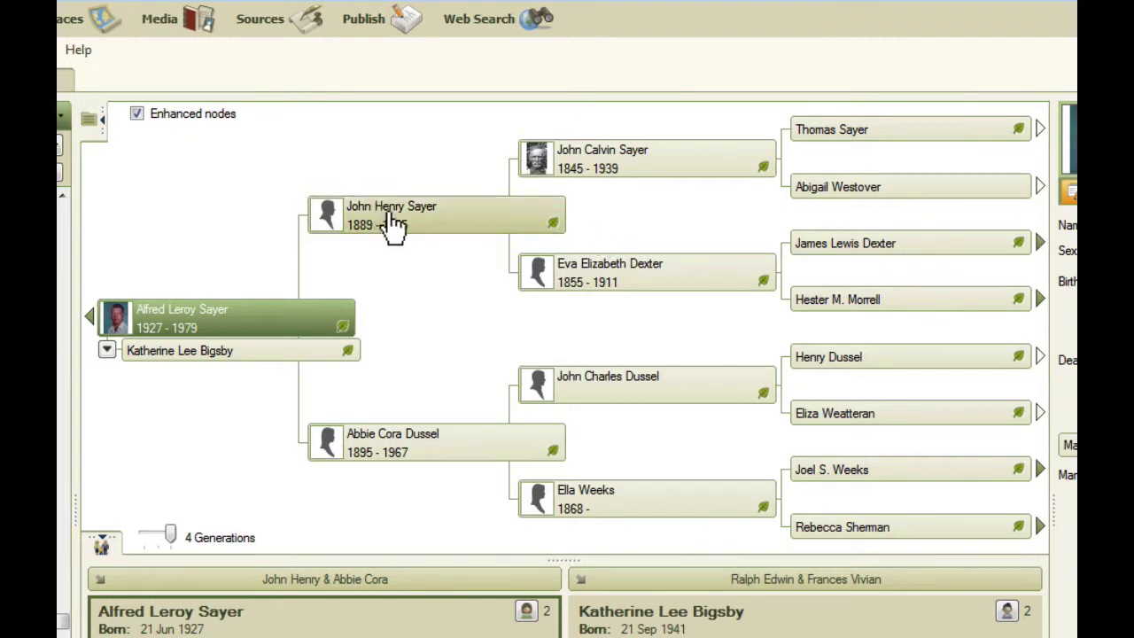
{"action": "mouse_move", "coordinate": [324, 216]}
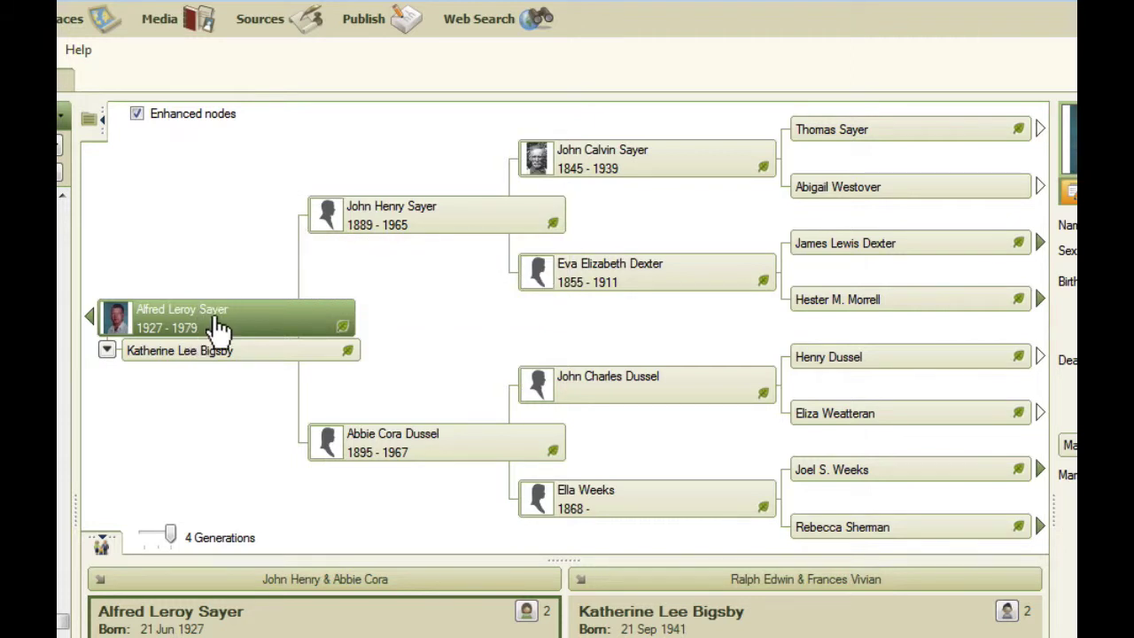
{"action": "mouse_move", "coordinate": [234, 325]}
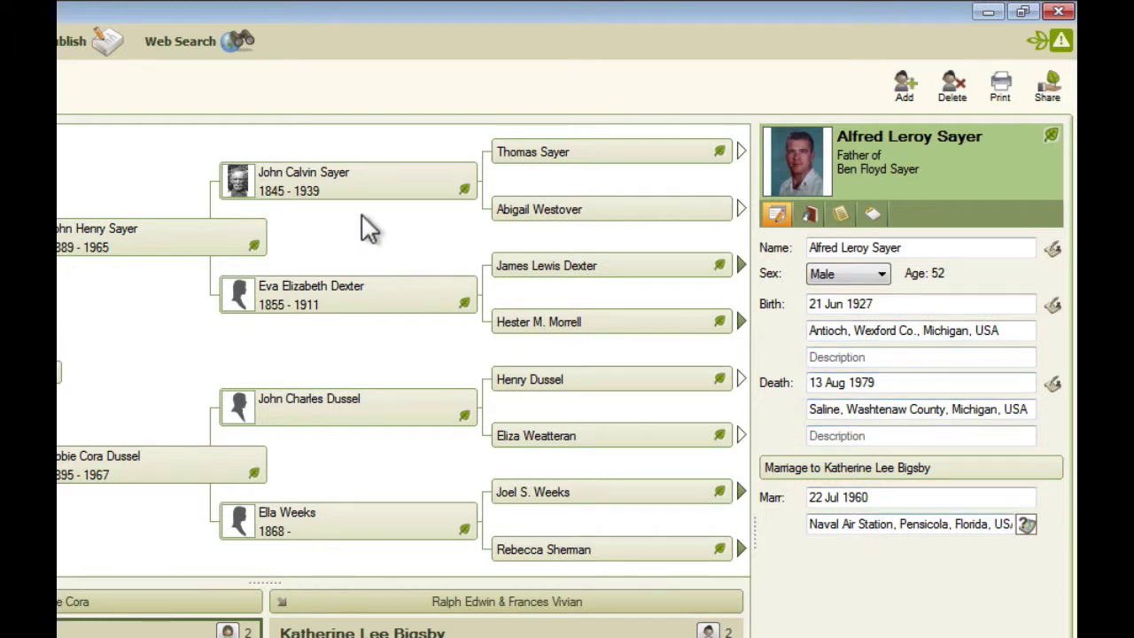
- Inspect the details and family group of the home person's paternal great-grandfather, and reselect the home person's father in the pedigree
{"action": "left_click", "coordinate": [325, 189]}
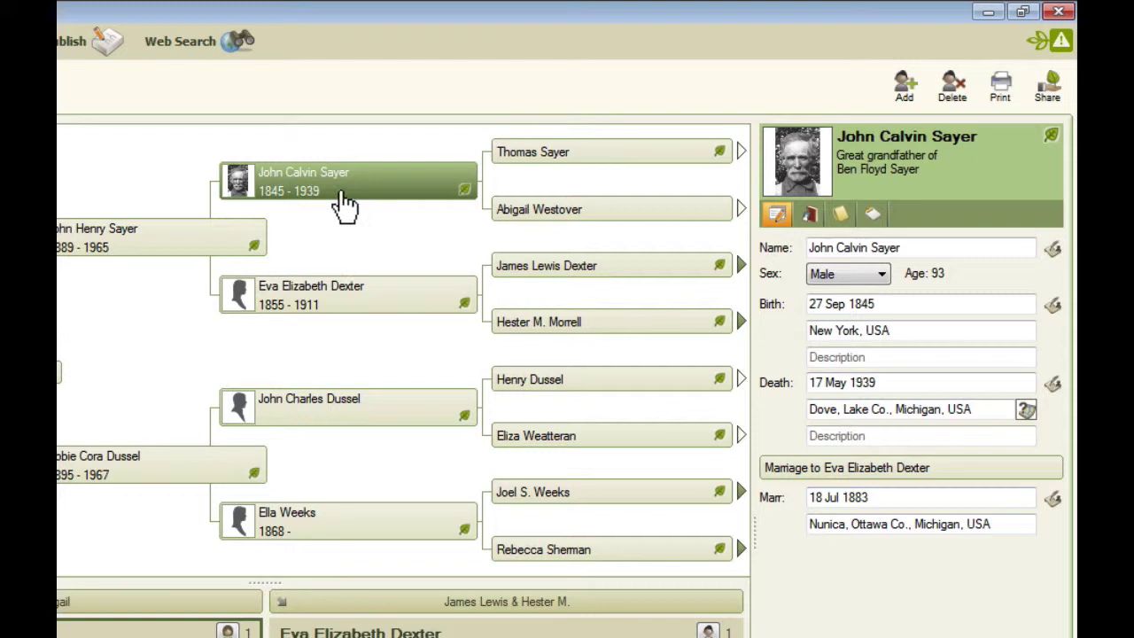
{"action": "mouse_move", "coordinate": [338, 198]}
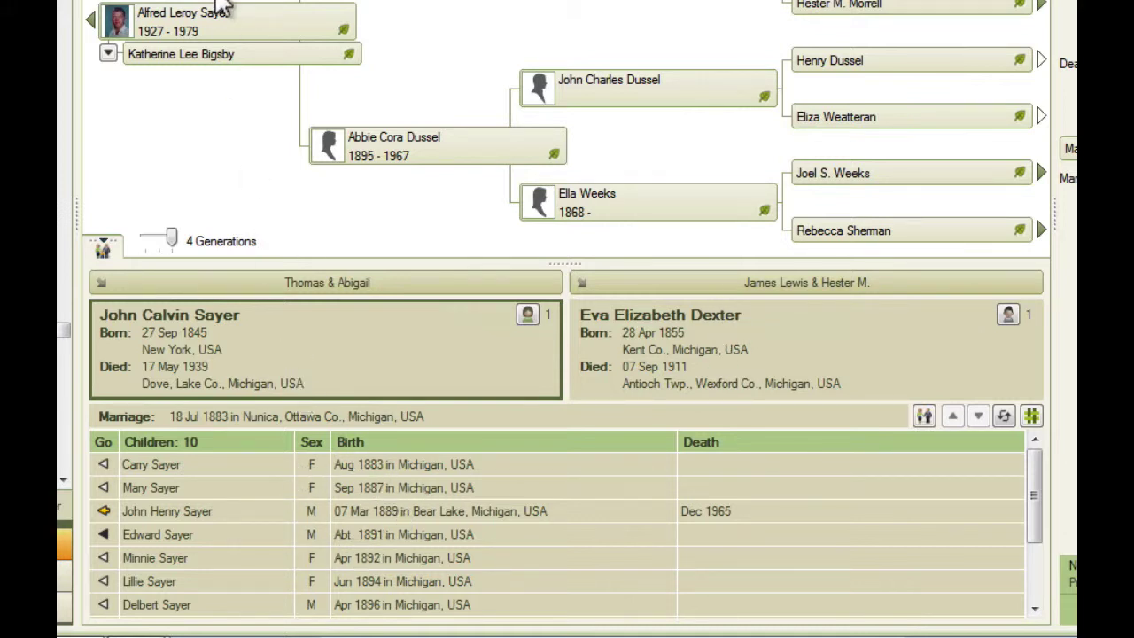
{"action": "left_click", "coordinate": [216, 30]}
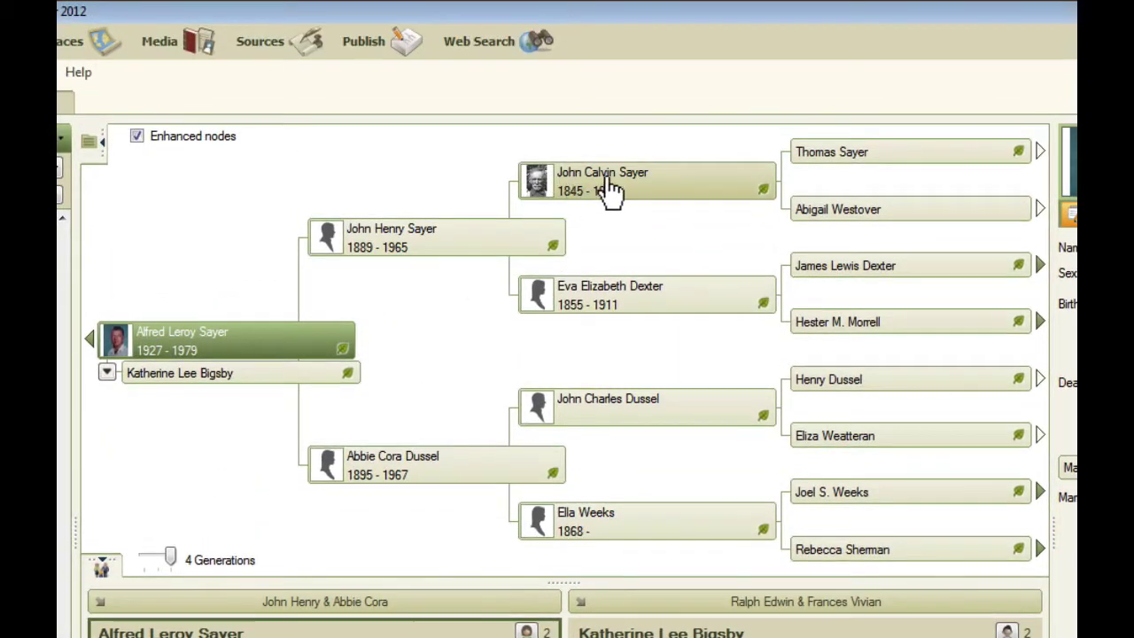
- Select the paternal great-grandfather and follow the direct-line children down through the family group view to the home person
{"action": "mouse_move", "coordinate": [612, 191]}
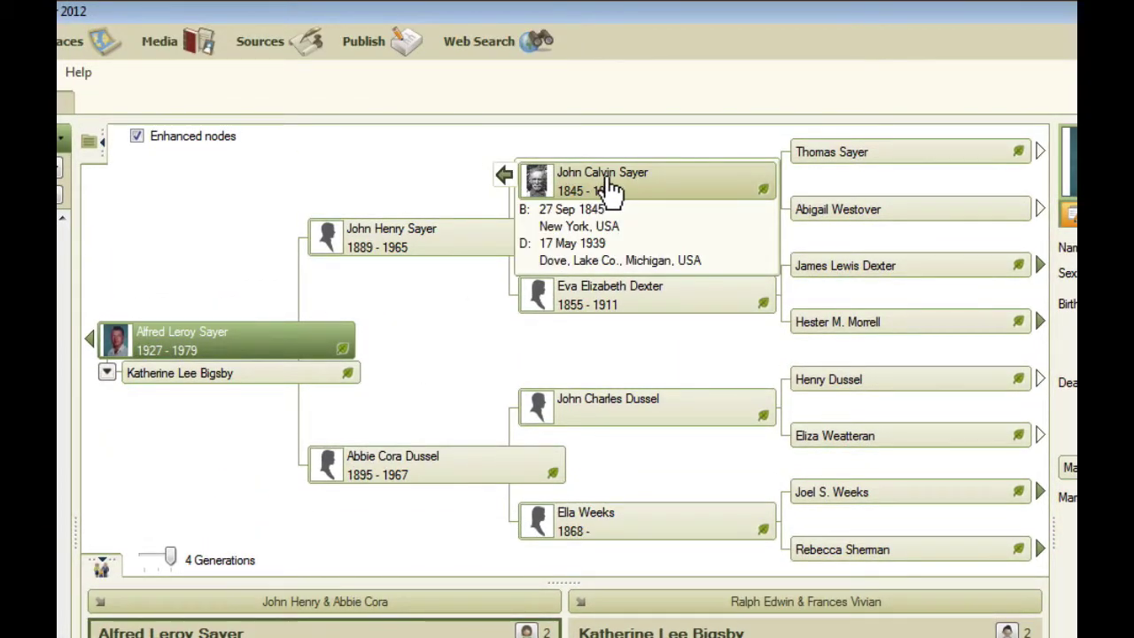
{"action": "left_click", "coordinate": [611, 190]}
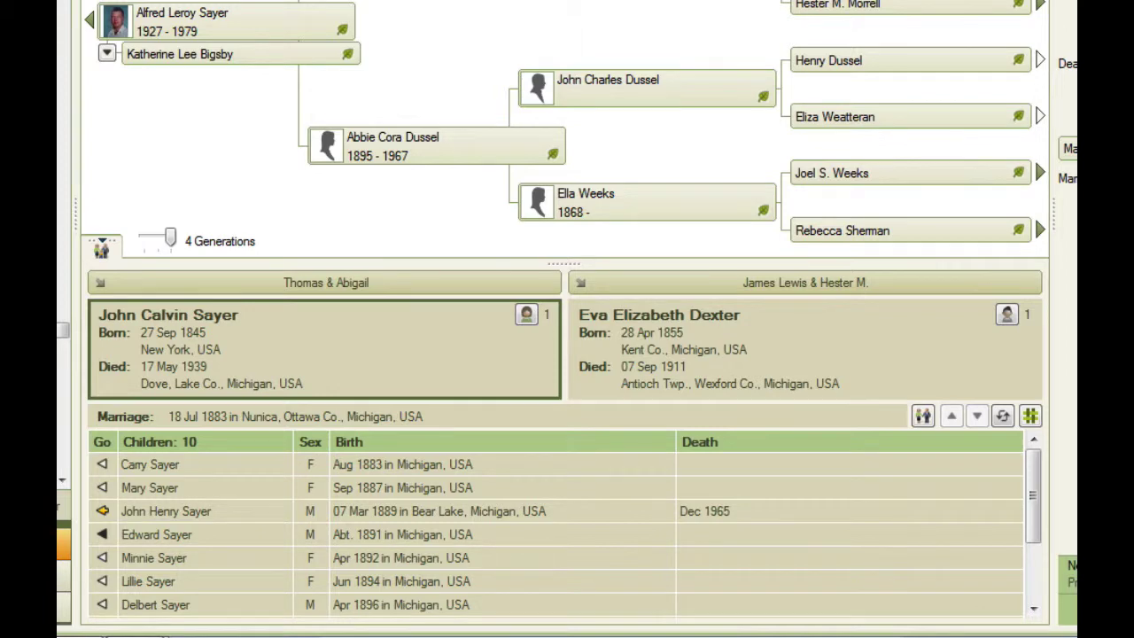
{"action": "left_click", "coordinate": [102, 512]}
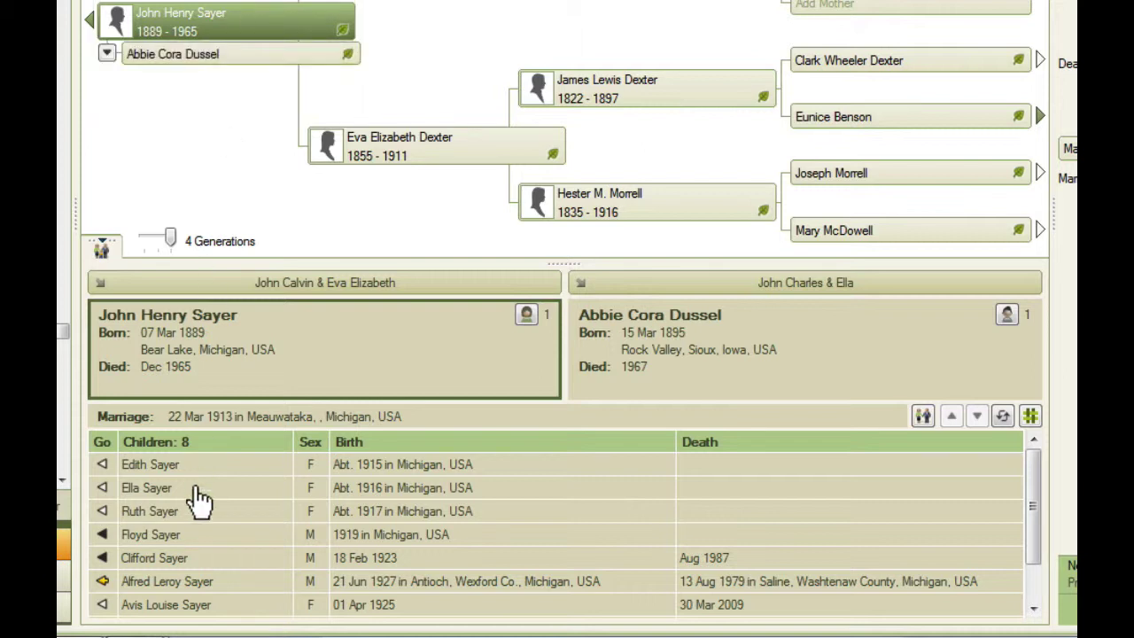
{"action": "left_click", "coordinate": [103, 582]}
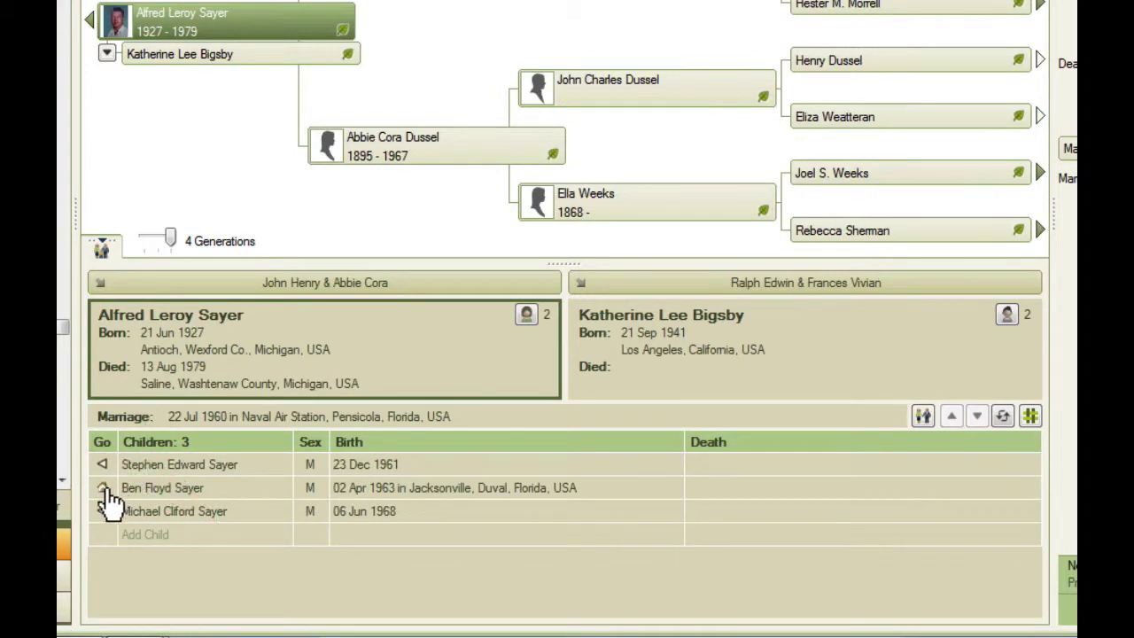
{"action": "left_click", "coordinate": [104, 488]}
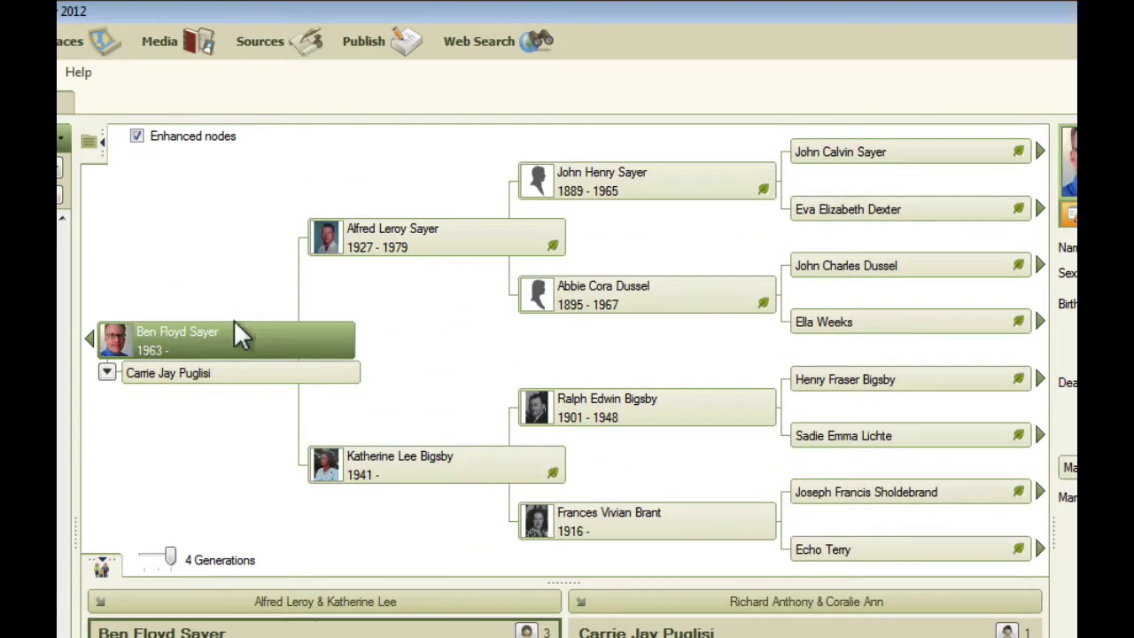
- Turn the pedigree's enhanced nodes off and back on to compare the two displays
{"action": "mouse_move", "coordinate": [228, 208]}
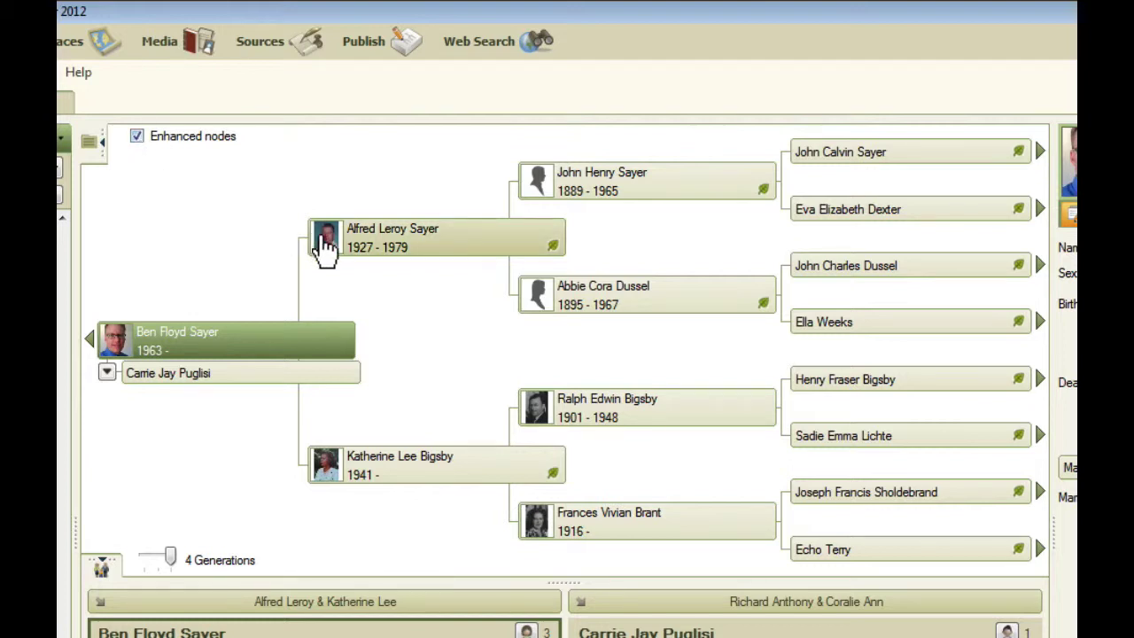
{"action": "mouse_move", "coordinate": [327, 249]}
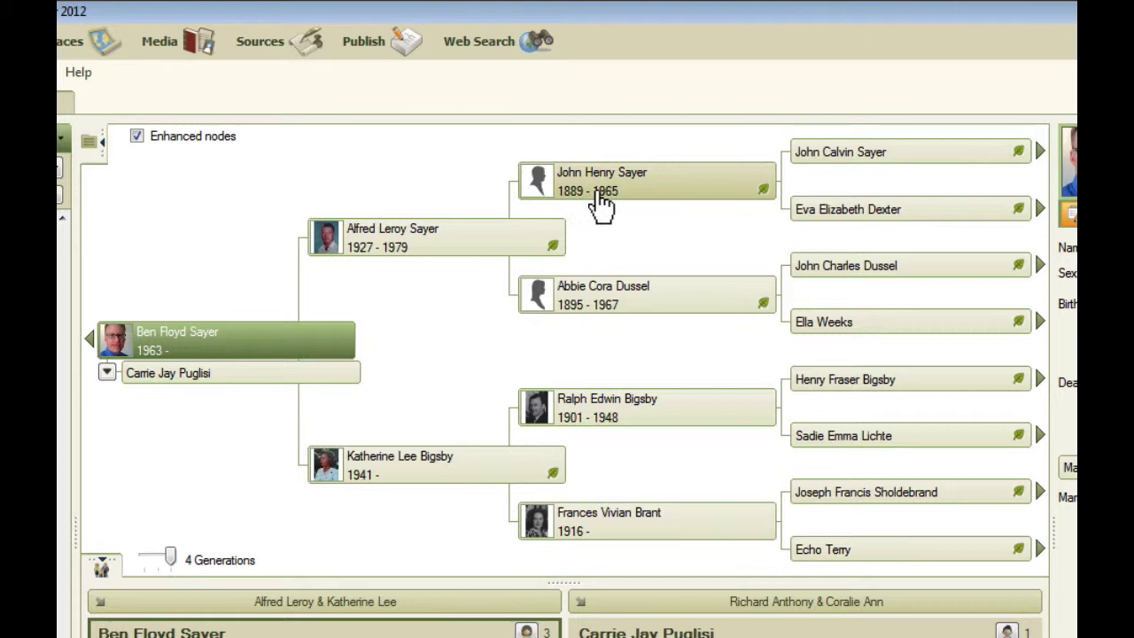
{"action": "mouse_move", "coordinate": [600, 207]}
{"action": "left_click", "coordinate": [138, 135]}
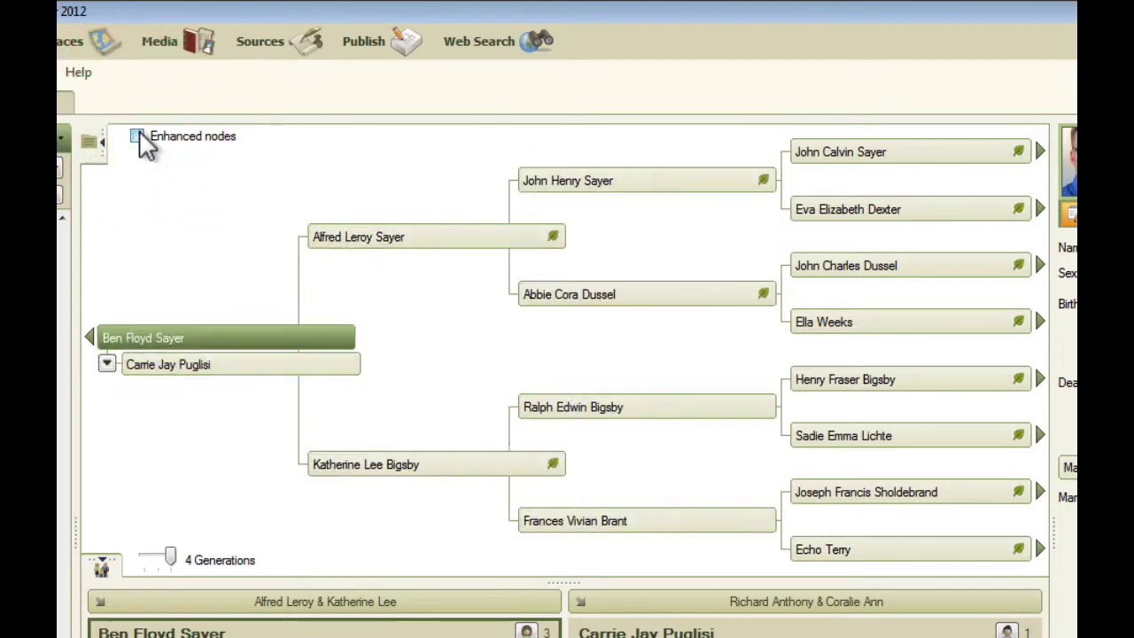
{"action": "left_click", "coordinate": [138, 135]}
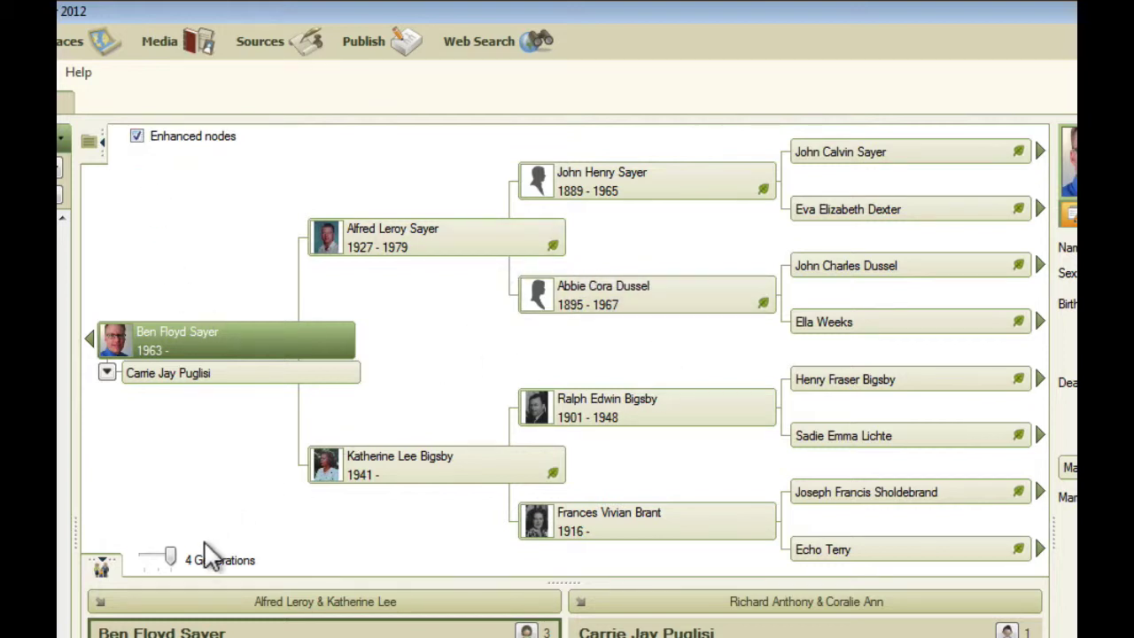
- Reduce the pedigree to 3 and 2 generations, and restore it to 4 generations
{"action": "left_click", "coordinate": [158, 559]}
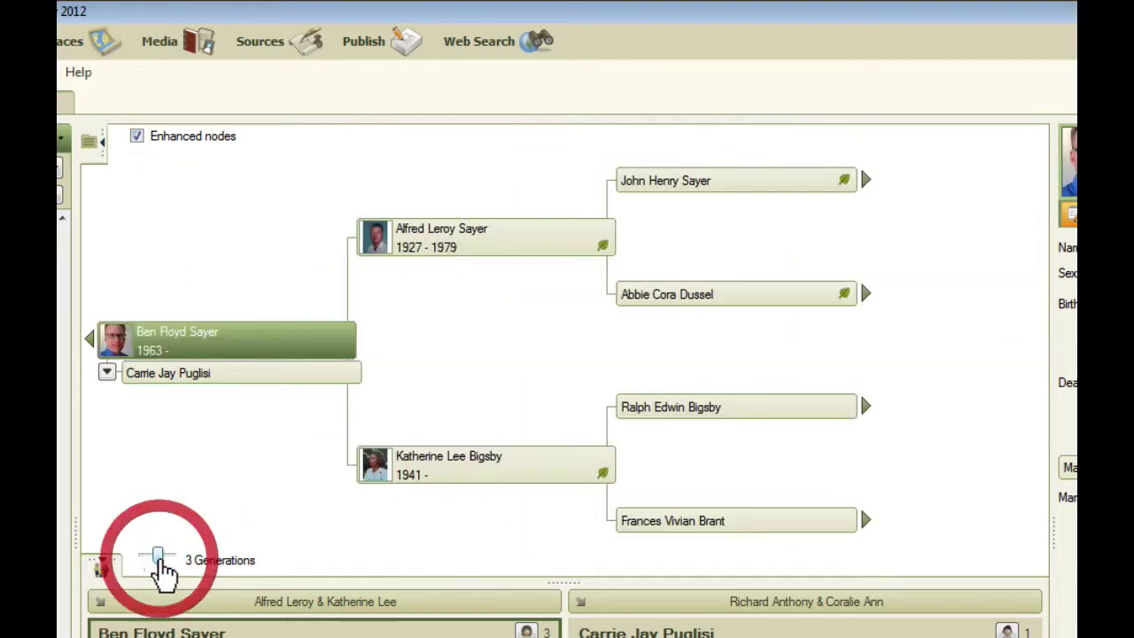
{"action": "left_click", "coordinate": [149, 559]}
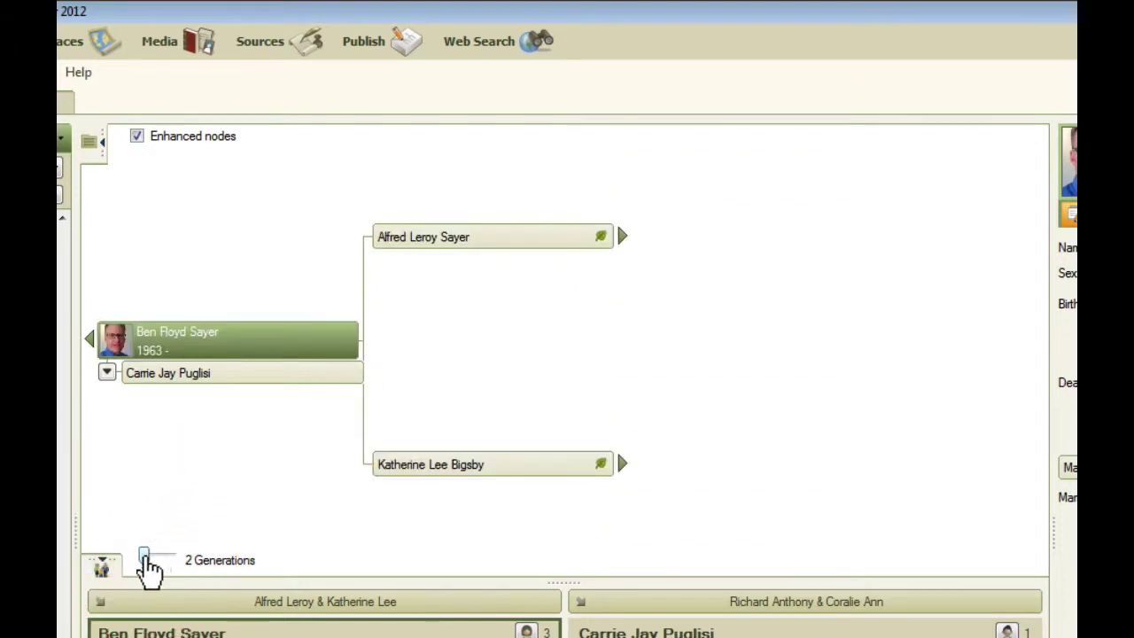
{"action": "left_click", "coordinate": [182, 561]}
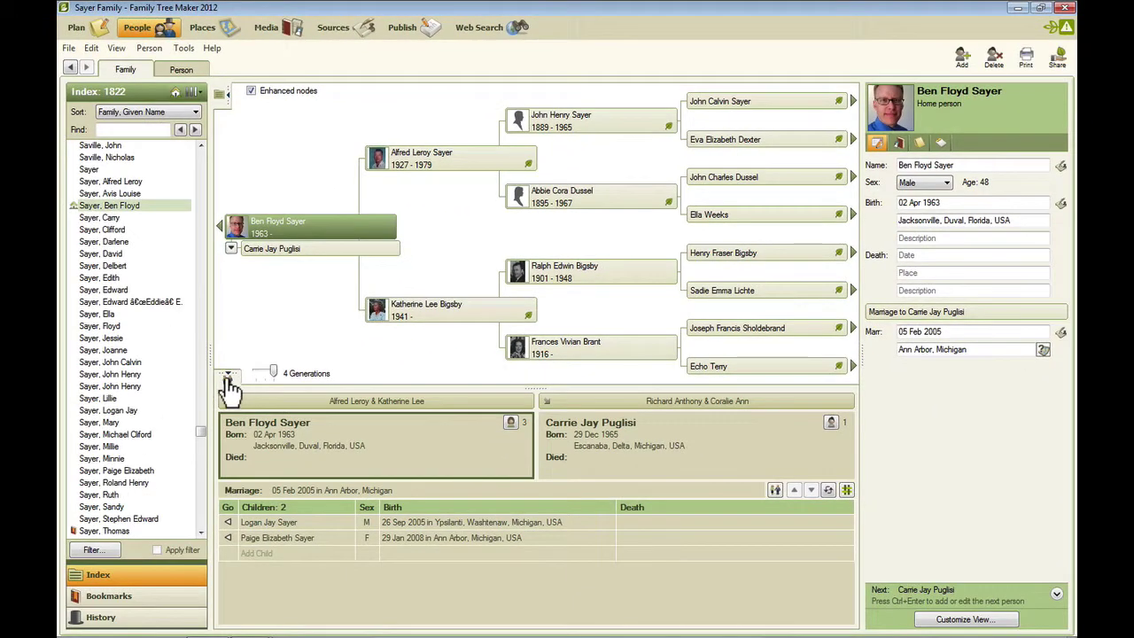
- Hide the family group view to enlarge the pedigree, and show the family group again
{"action": "left_click", "coordinate": [227, 379]}
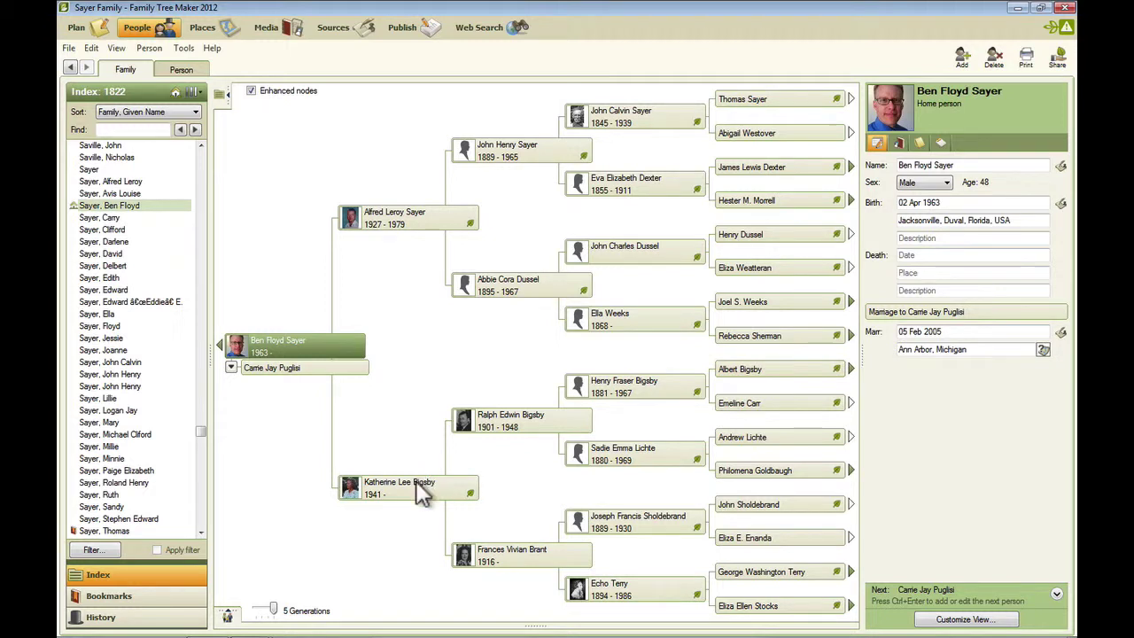
{"action": "left_click", "coordinate": [228, 618]}
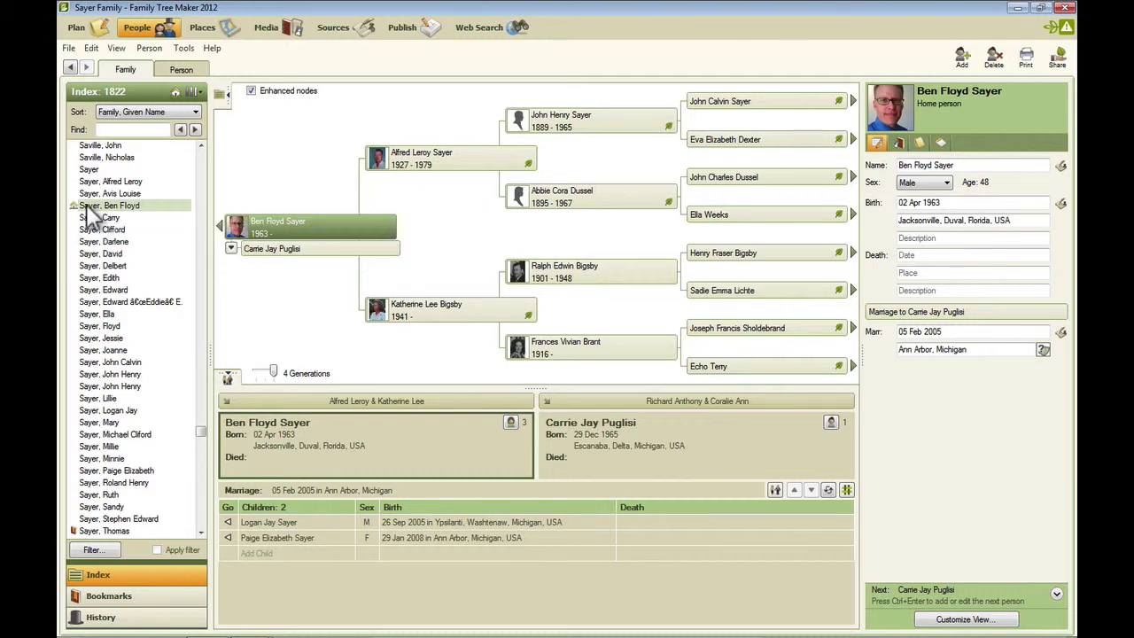
- Browse the people index by selecting the home person and the paternal great-grandfather, and return to the home person
{"action": "left_click", "coordinate": [88, 209]}
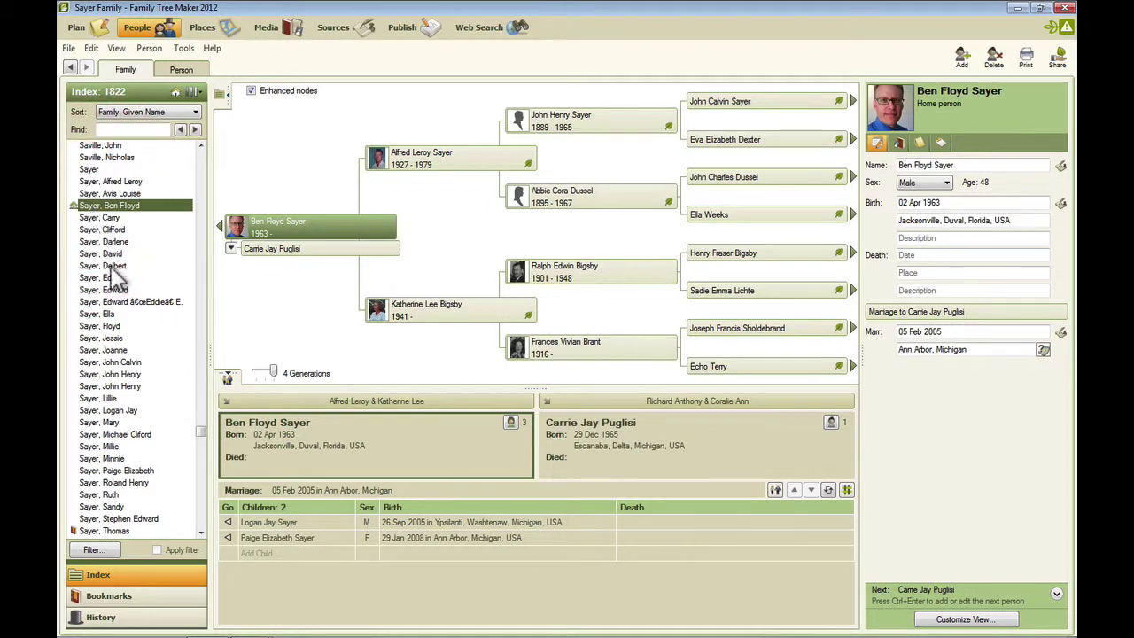
{"action": "left_click", "coordinate": [124, 363]}
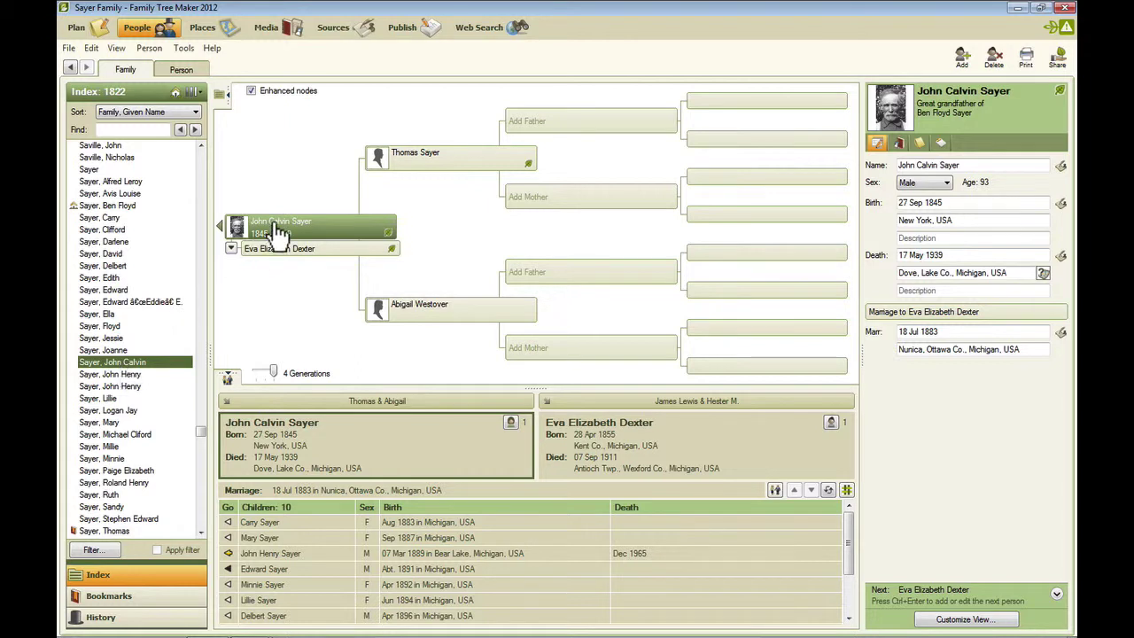
{"action": "mouse_move", "coordinate": [279, 232]}
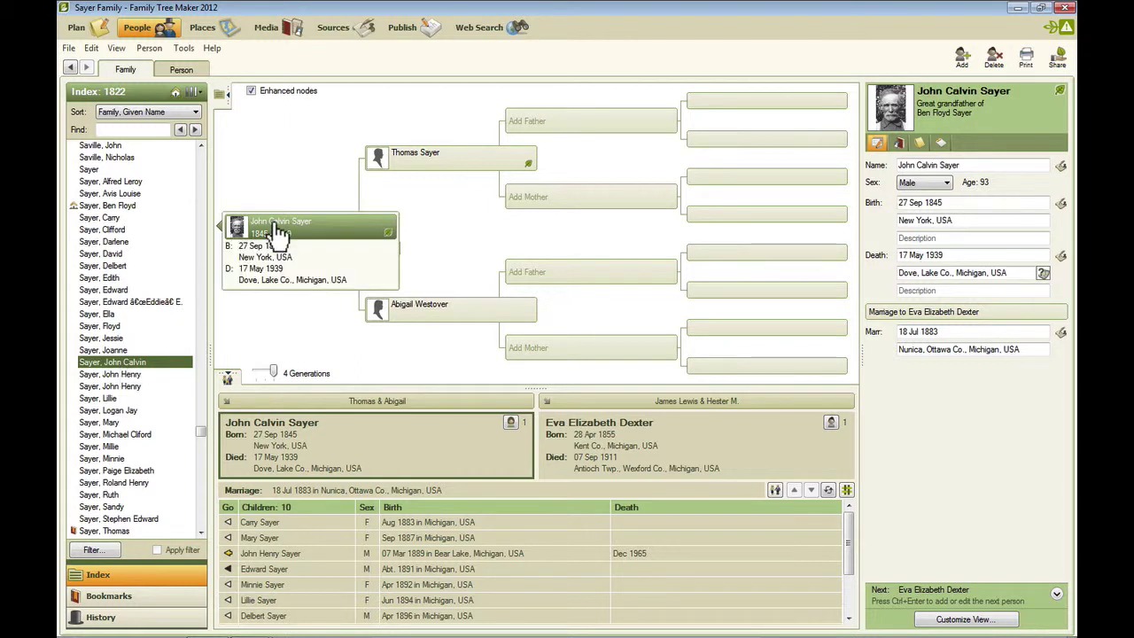
{"action": "left_click", "coordinate": [177, 93]}
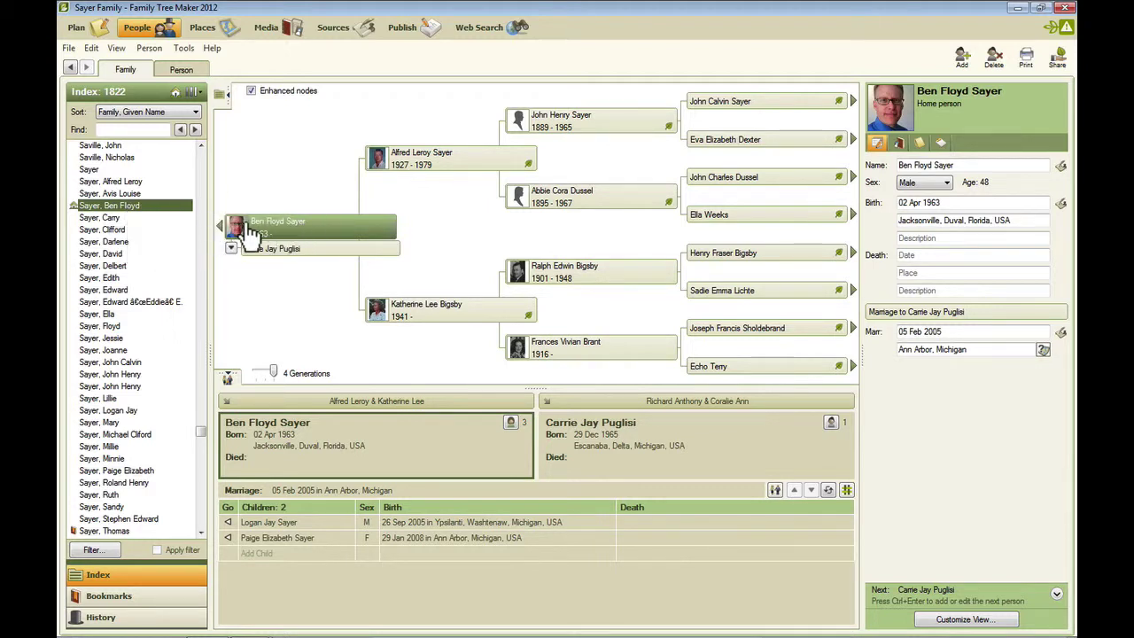
{"action": "mouse_move", "coordinate": [152, 212]}
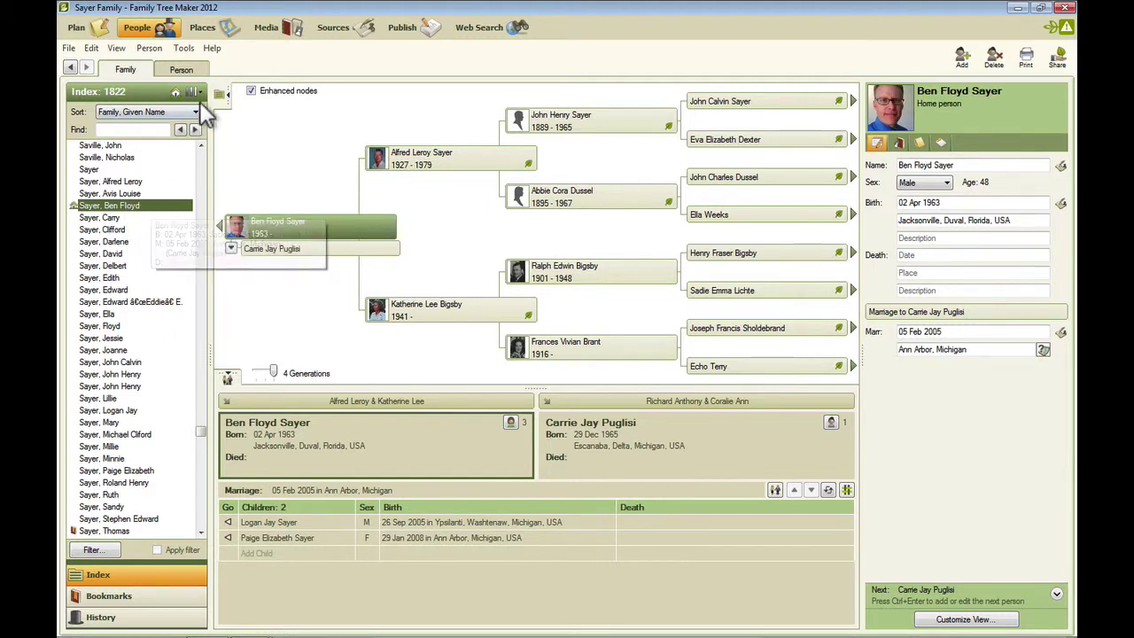
- Check which date columns can be added to the people index, leaving the setting on None
{"action": "left_click", "coordinate": [193, 92]}
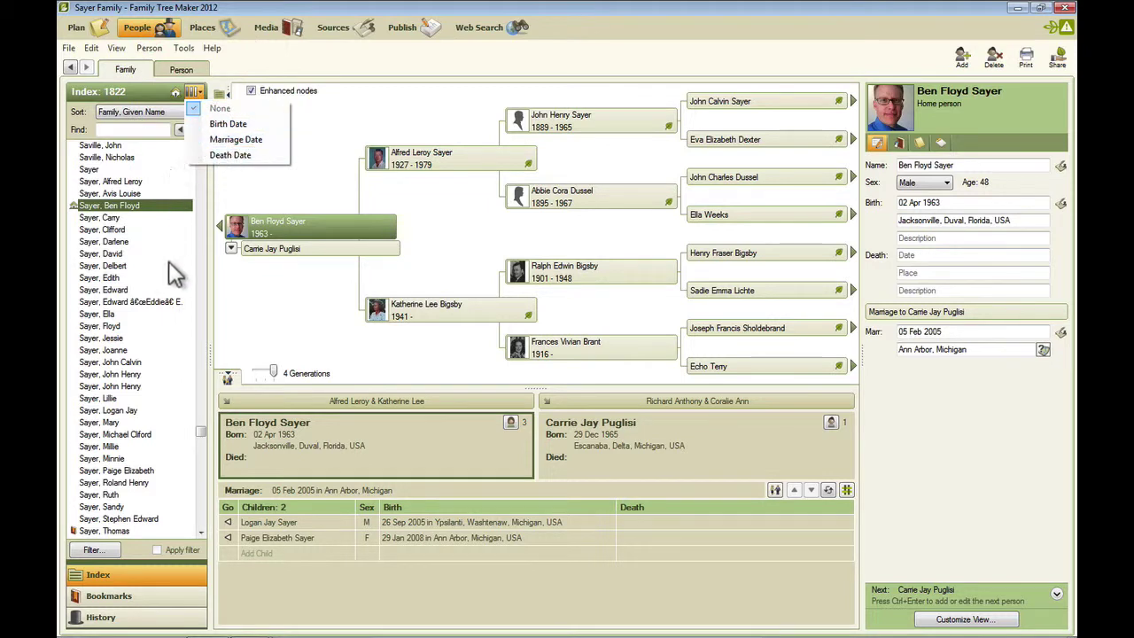
{"action": "left_click", "coordinate": [191, 92]}
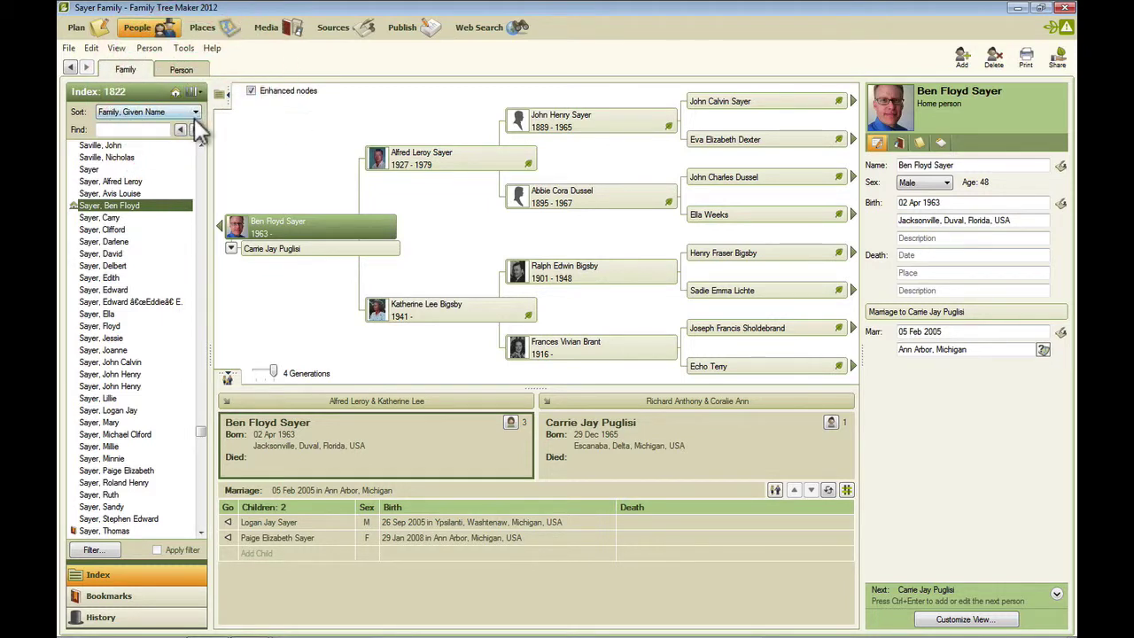
- Check the sort orders for the people index and the Filter Individuals dialog, leaving sorting and filtering unchanged
{"action": "left_click", "coordinate": [195, 111]}
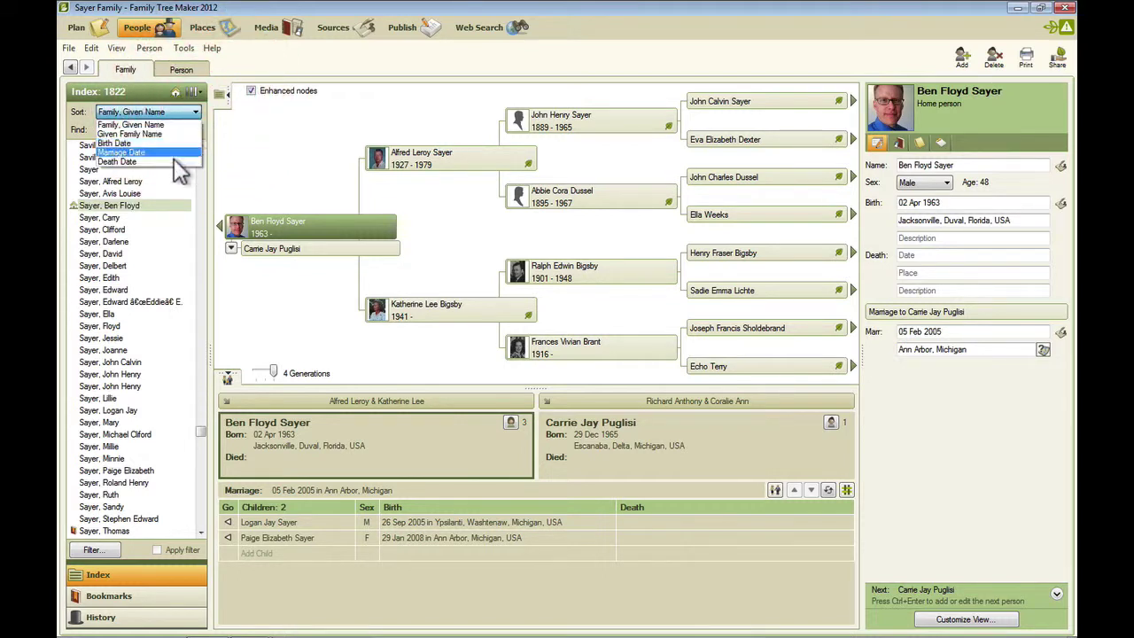
{"action": "left_click", "coordinate": [196, 112]}
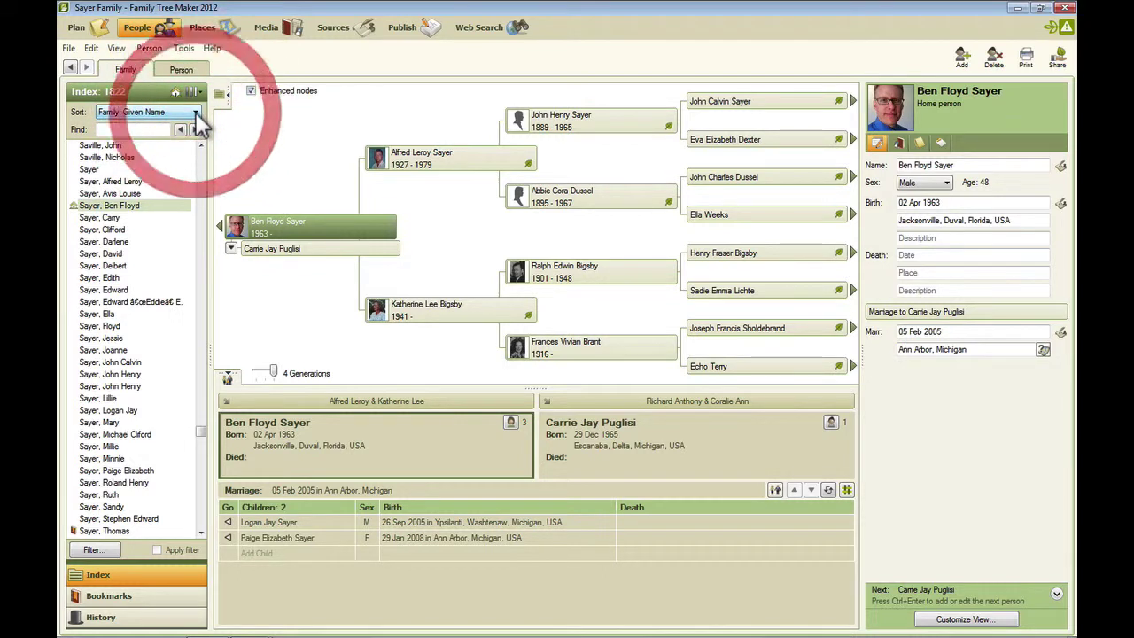
{"action": "left_click", "coordinate": [92, 550]}
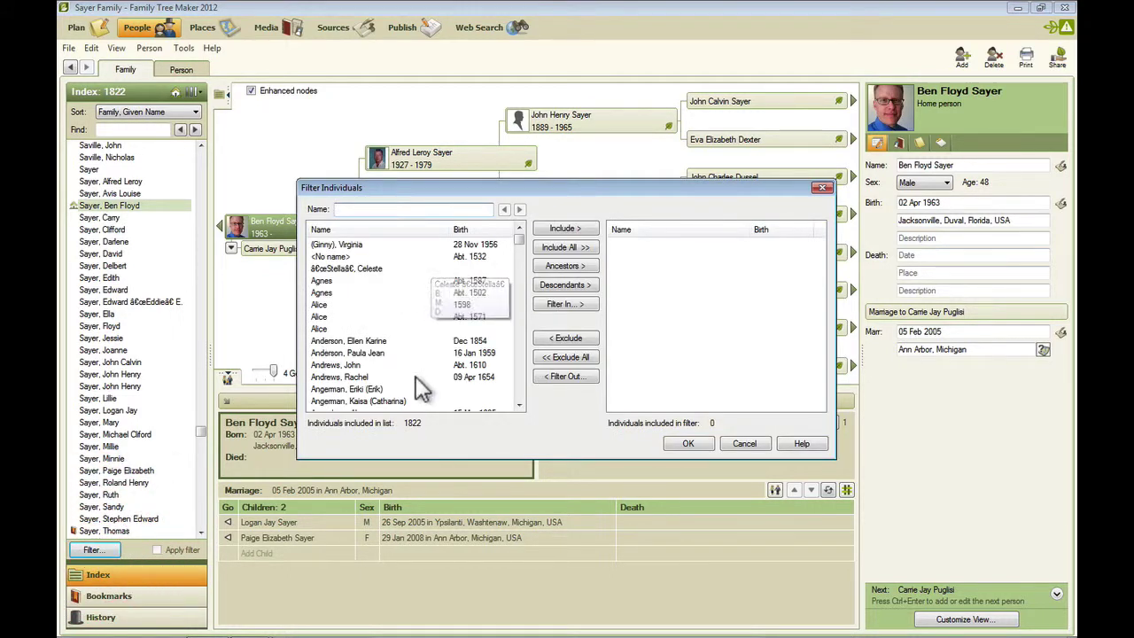
{"action": "left_click", "coordinate": [744, 445]}
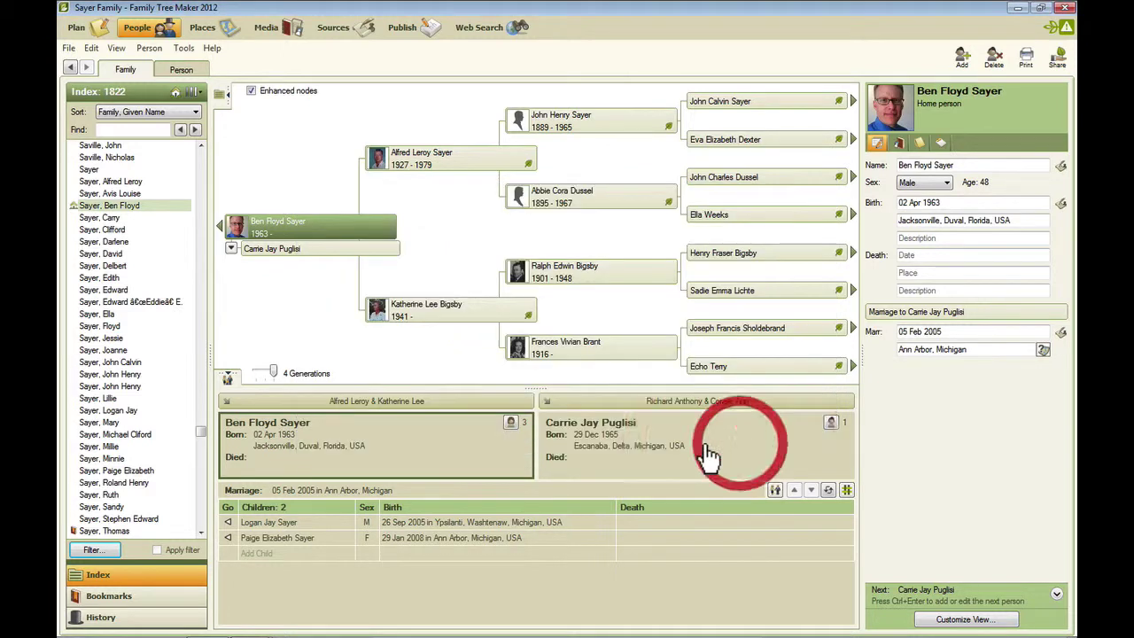
- View the bookmarked people and the history of recently visited people, and return to the full index
{"action": "left_click", "coordinate": [126, 599]}
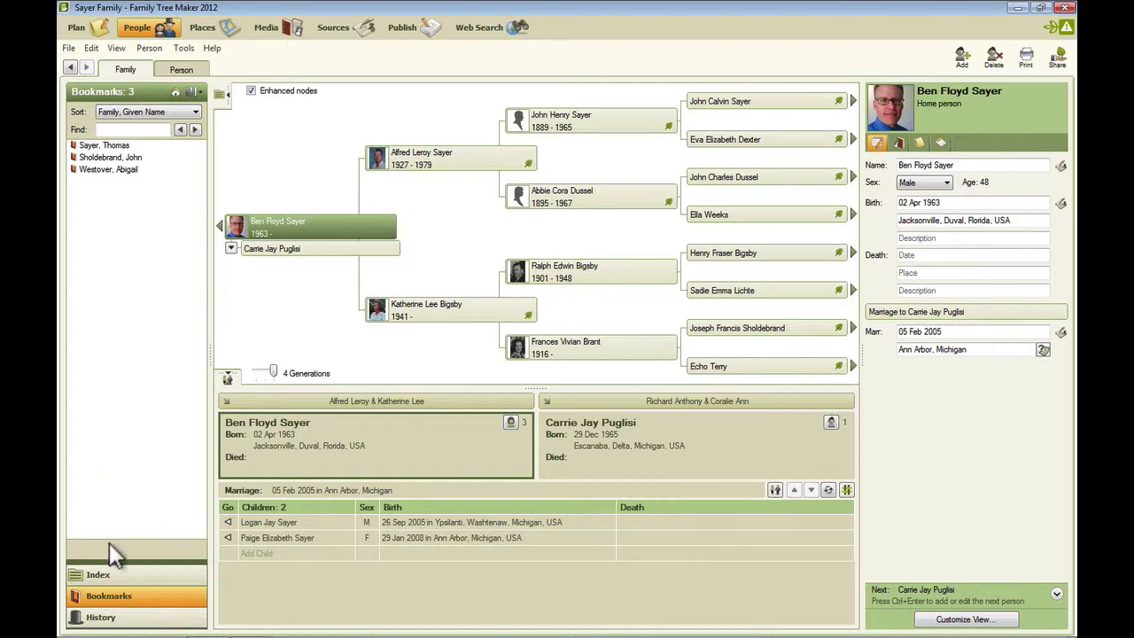
{"action": "left_click", "coordinate": [101, 619]}
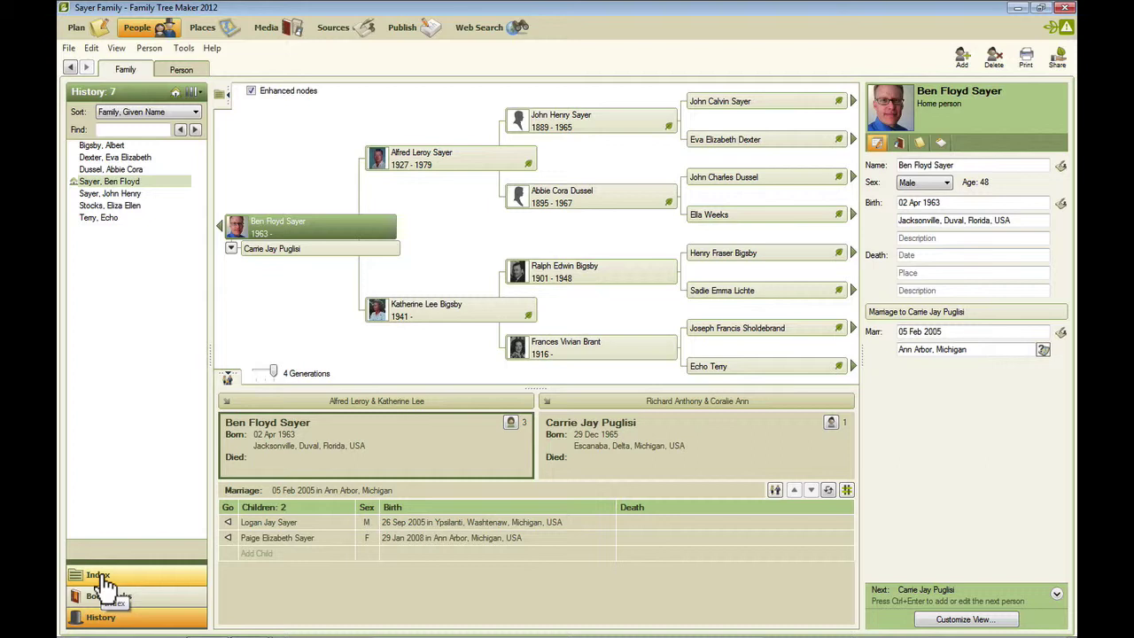
{"action": "left_click", "coordinate": [101, 577]}
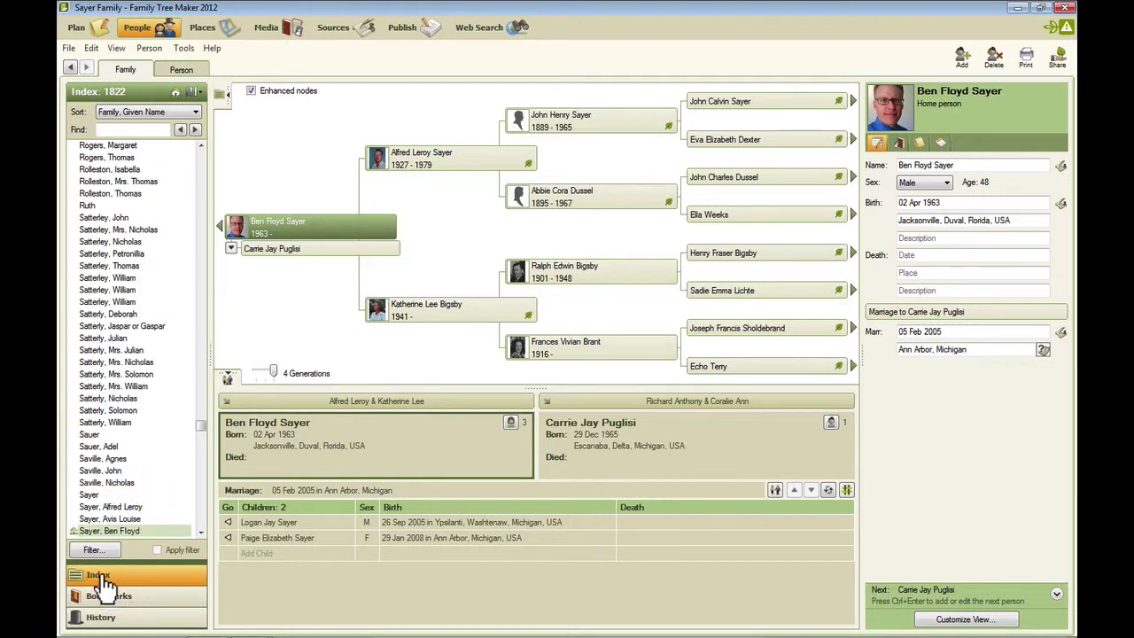
- Find the paternal great-grandmother's surname in the people index, clear the search, and return to the home person
{"action": "left_click", "coordinate": [130, 130]}
{"action": "key", "text": "Return"}
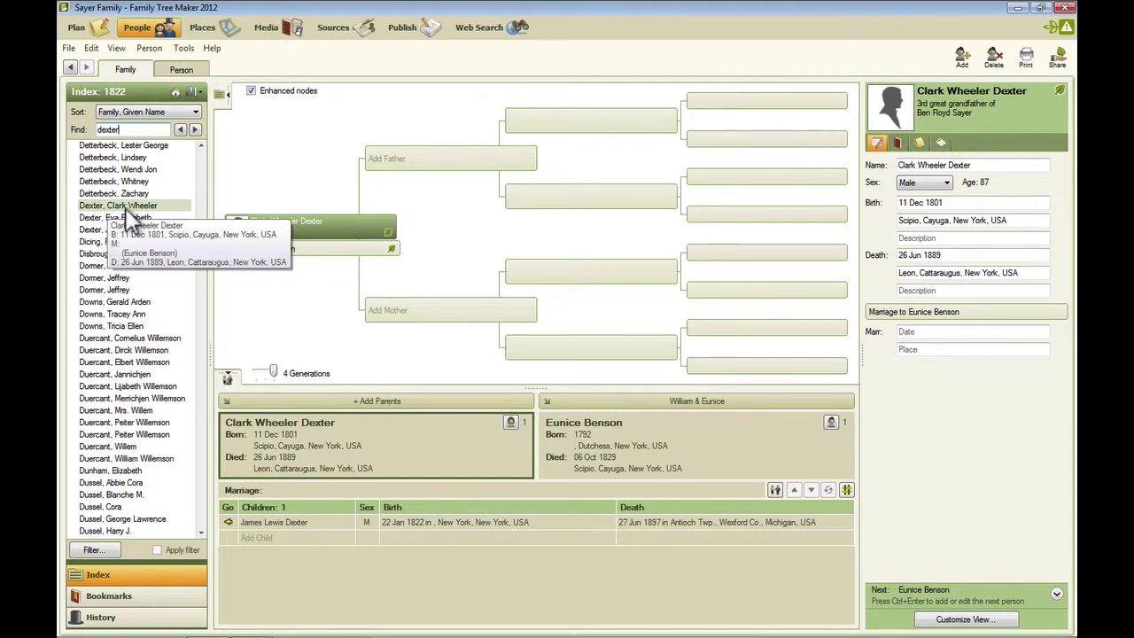
{"action": "left_click", "coordinate": [129, 130]}
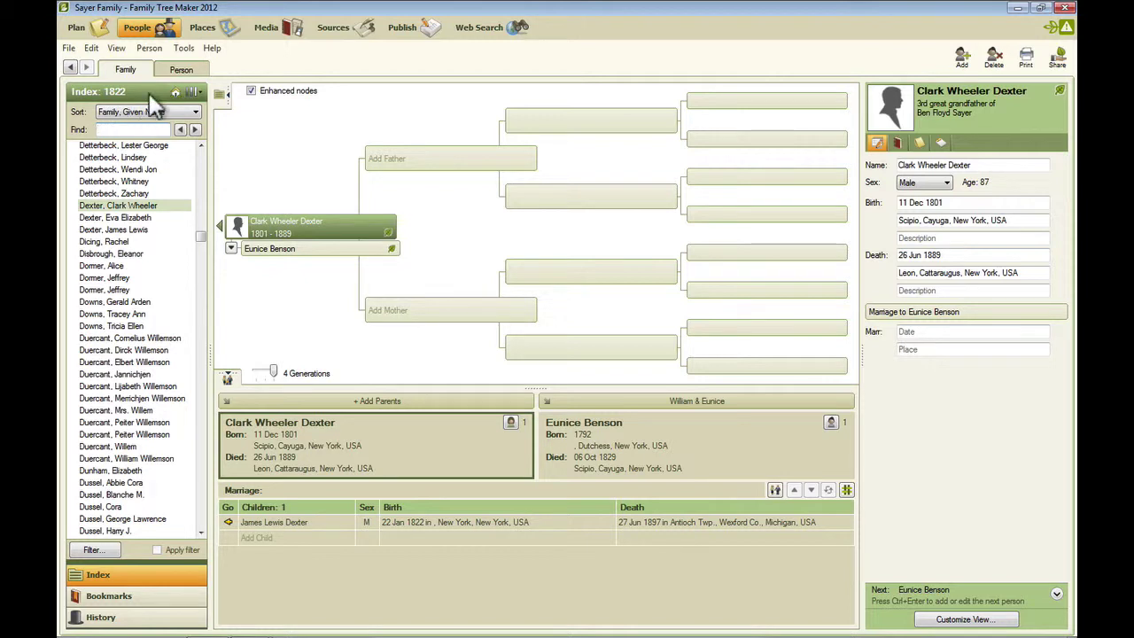
{"action": "left_click", "coordinate": [175, 92]}
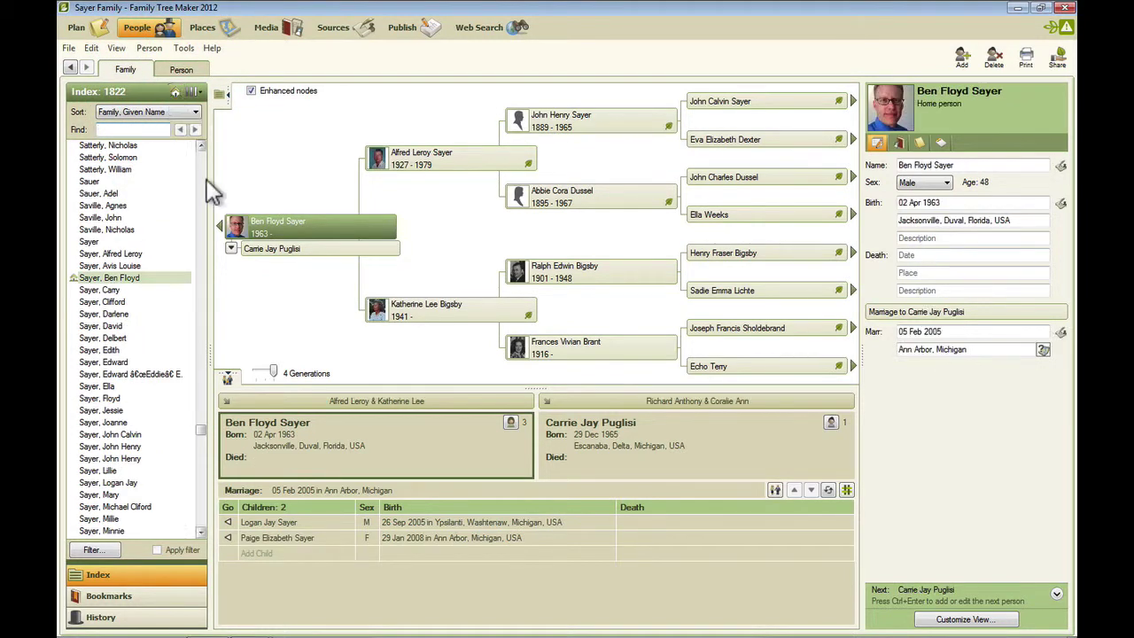
- Open the home person's Person view and review the facts, timeline, relationships, media and tasks
{"action": "left_click", "coordinate": [175, 74]}
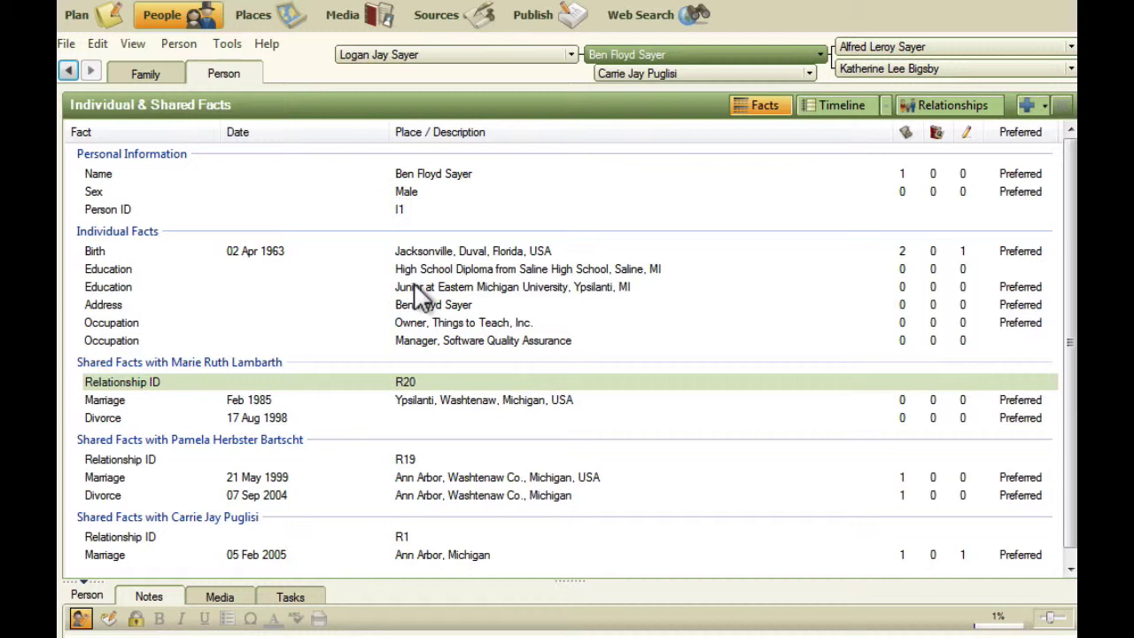
{"action": "left_click", "coordinate": [840, 110]}
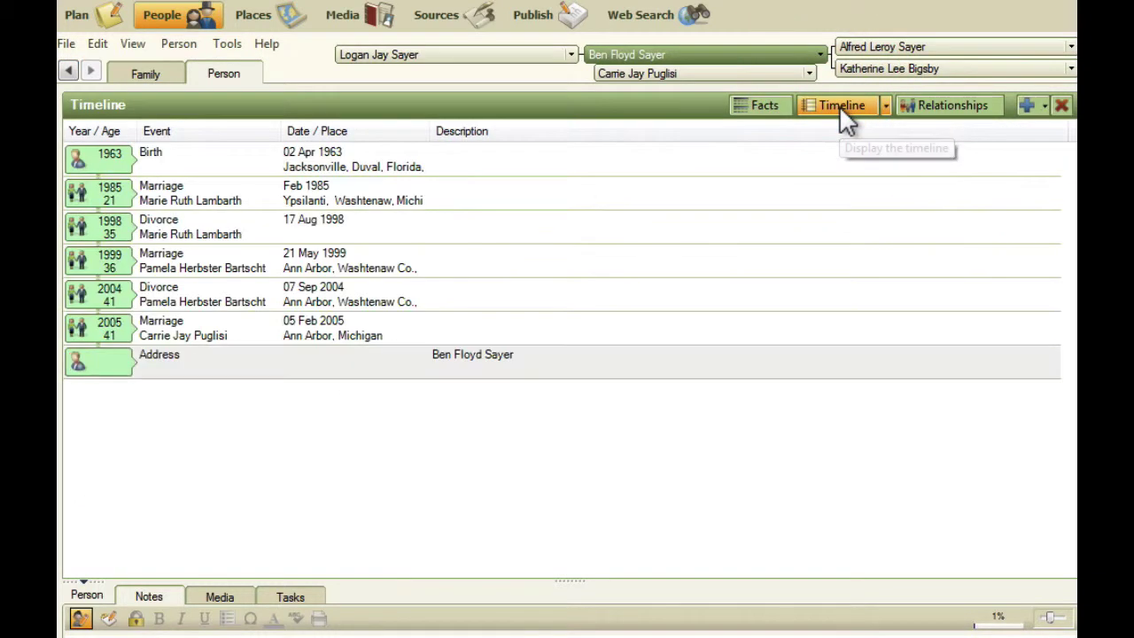
{"action": "left_click", "coordinate": [953, 105]}
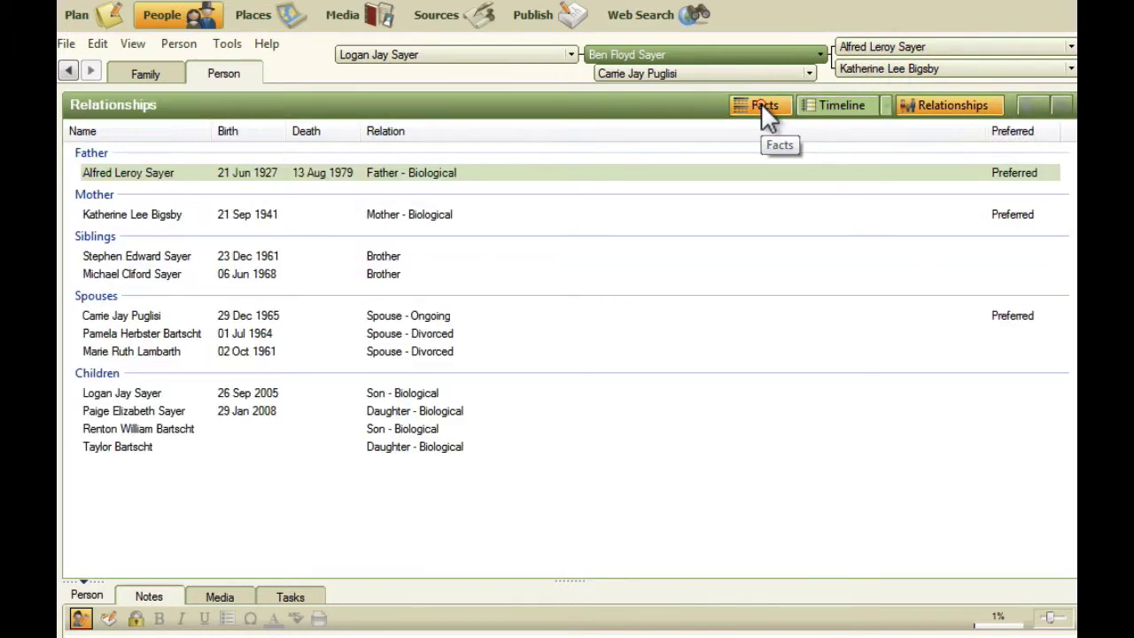
{"action": "left_click", "coordinate": [763, 110]}
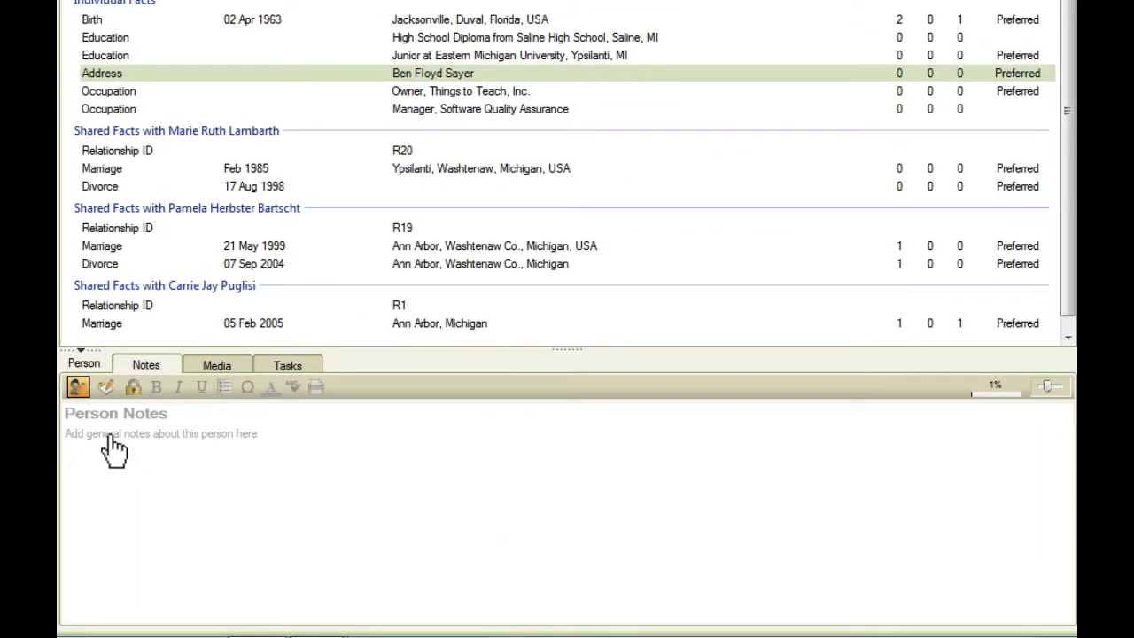
{"action": "left_click", "coordinate": [220, 366]}
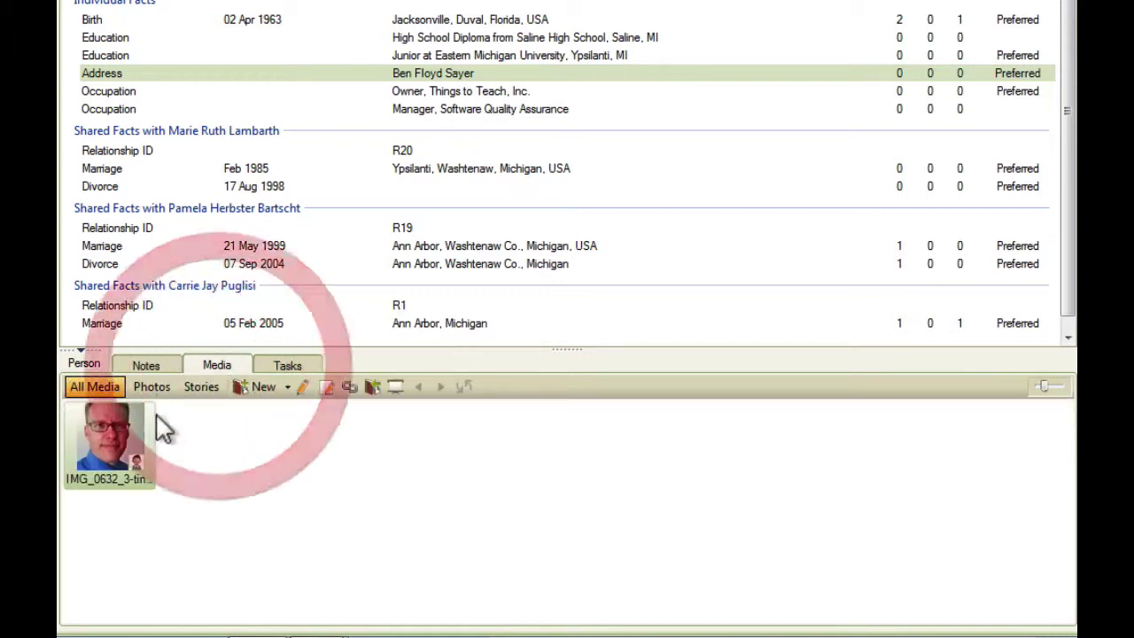
{"action": "left_click", "coordinate": [293, 372]}
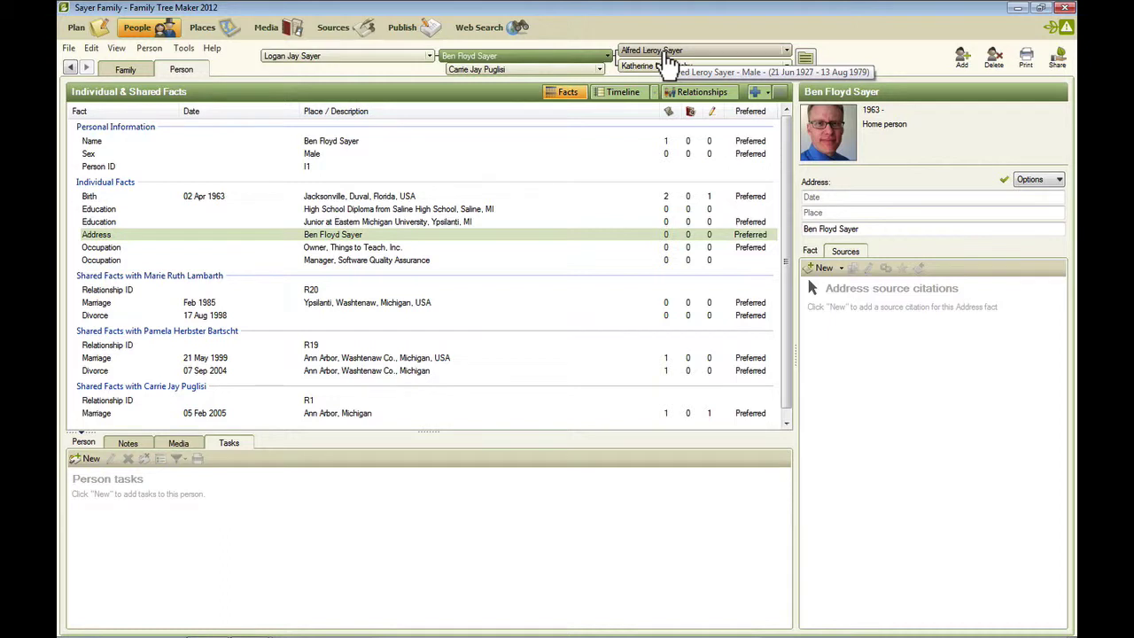
- Switch to the home person's father and review his timeline, death fact with its sources, and relationships
{"action": "left_click", "coordinate": [668, 53]}
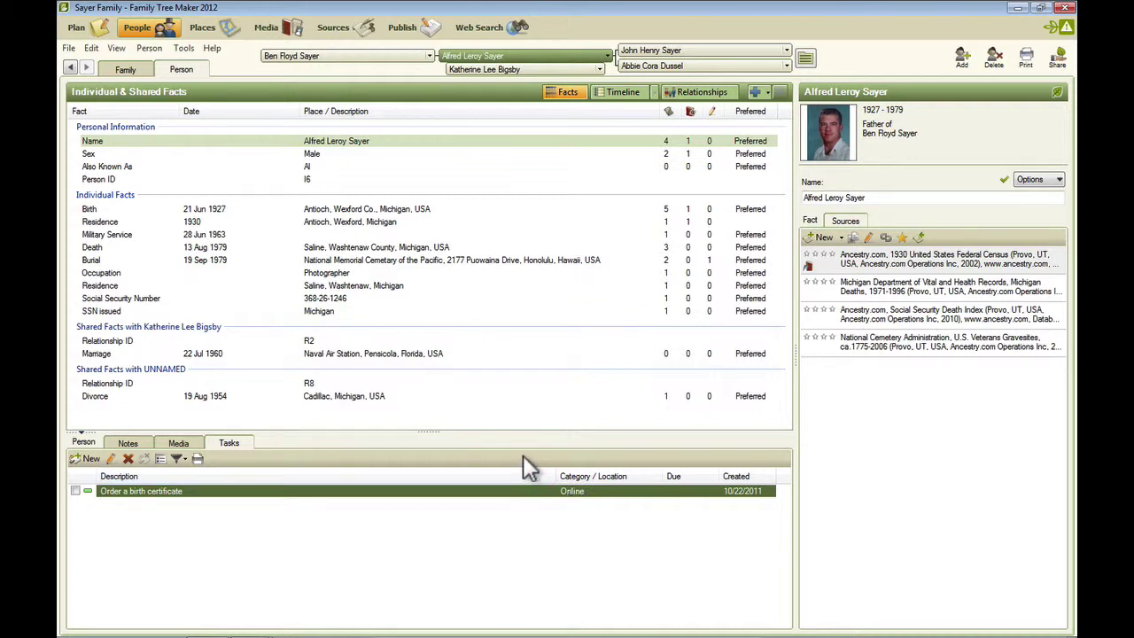
{"action": "left_click", "coordinate": [618, 93]}
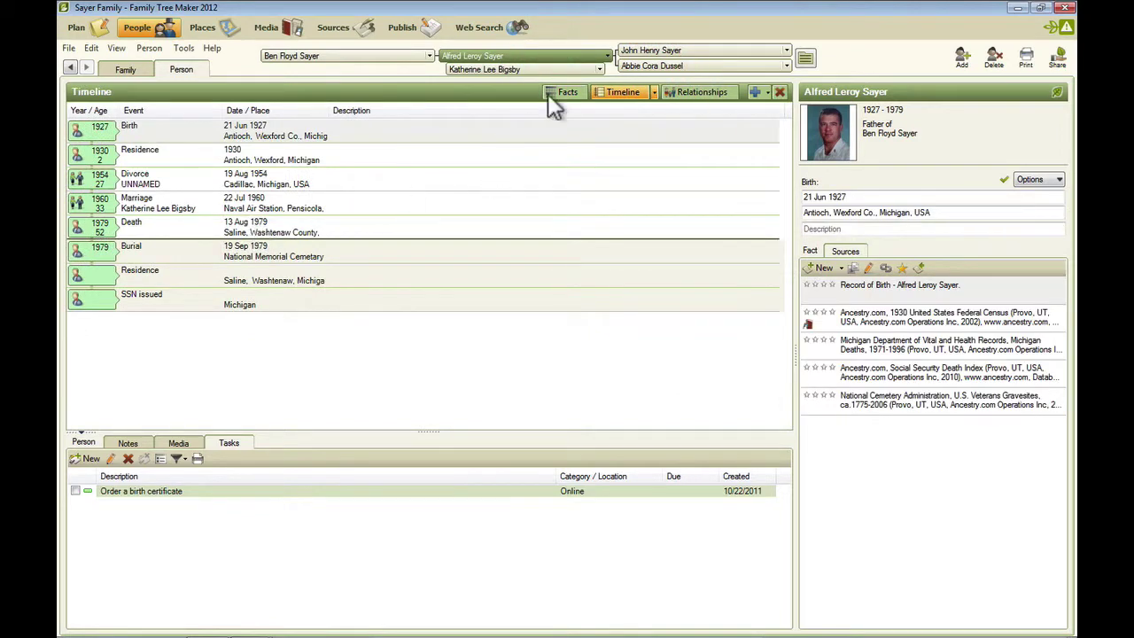
{"action": "left_click", "coordinate": [572, 90]}
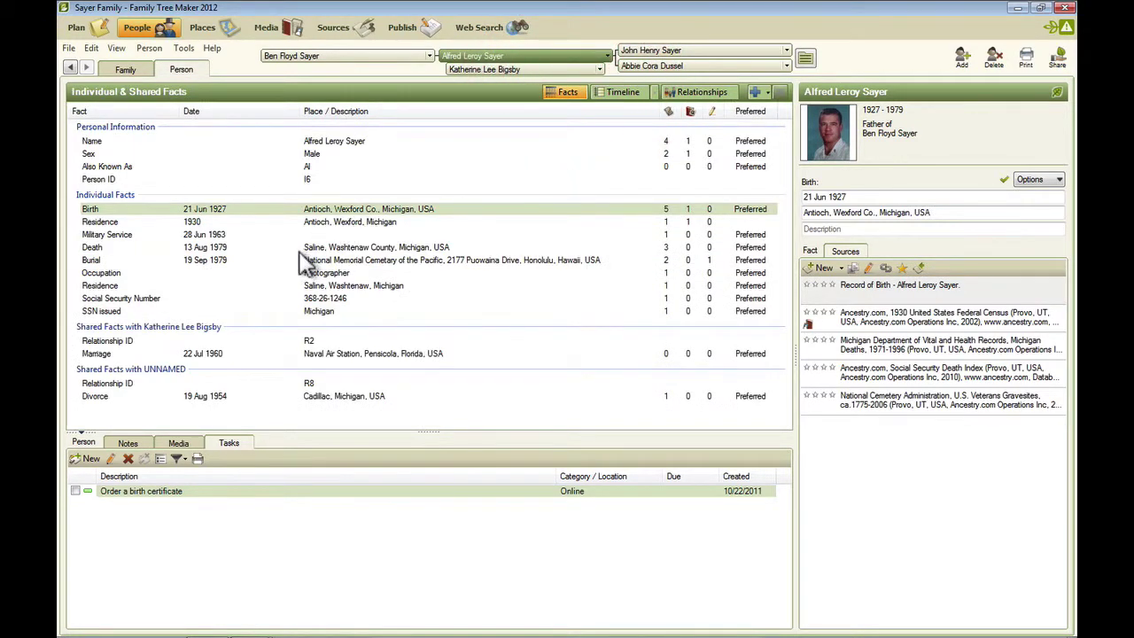
{"action": "left_click", "coordinate": [279, 249]}
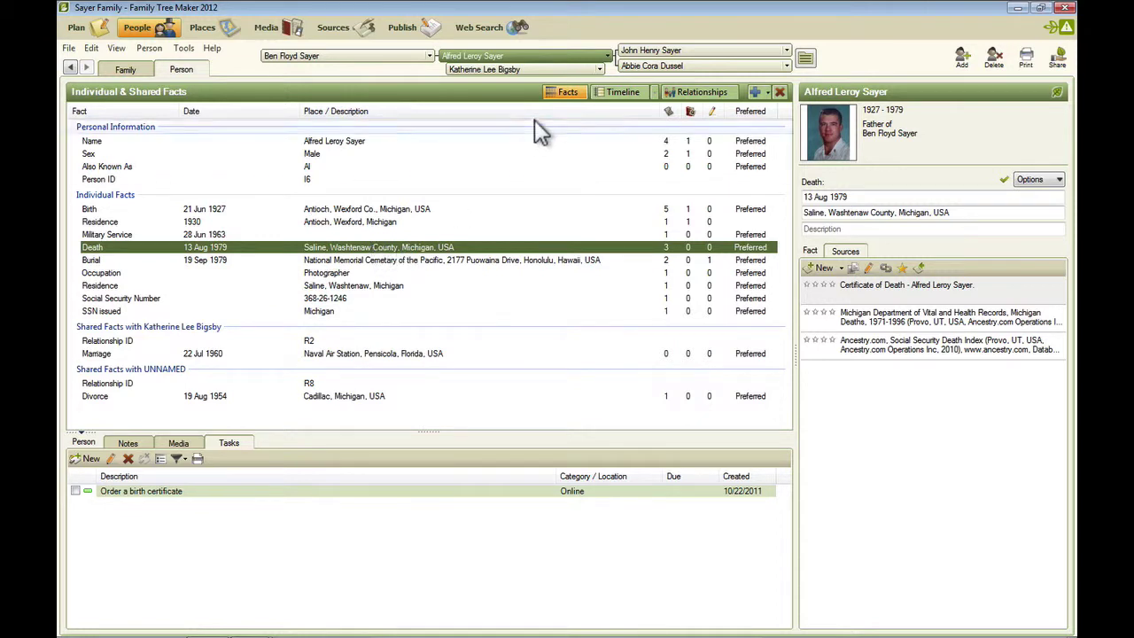
{"action": "left_click", "coordinate": [618, 96]}
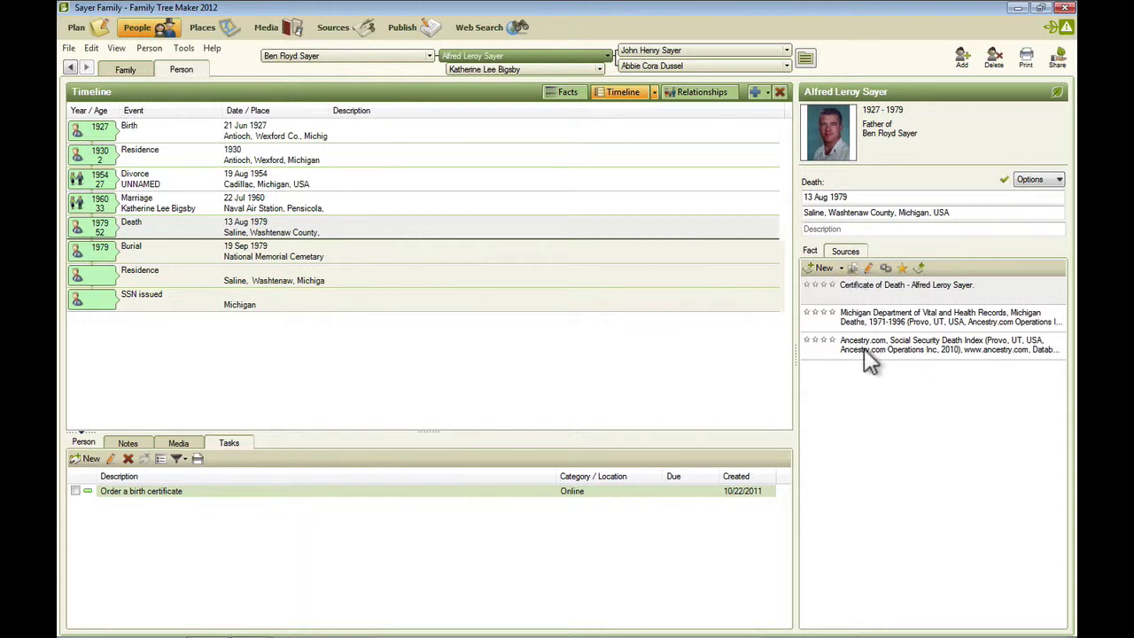
{"action": "left_click", "coordinate": [697, 93]}
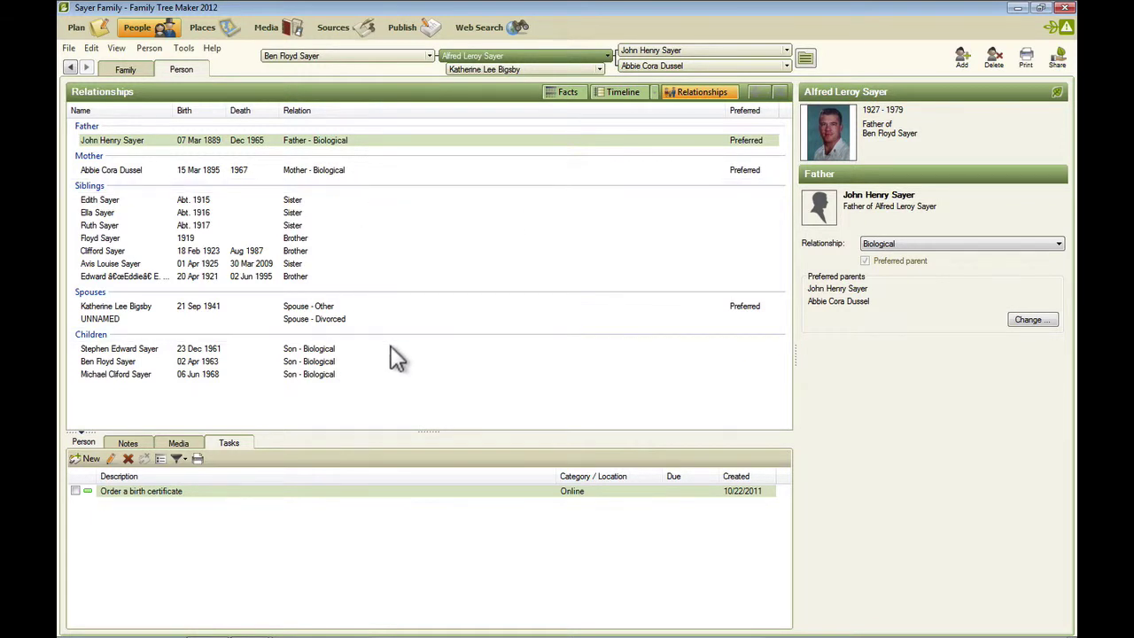
- Open and dismiss the Index of Individuals, and move up to the home person's paternal grandfather and great-grandfather
{"action": "left_click", "coordinate": [805, 61]}
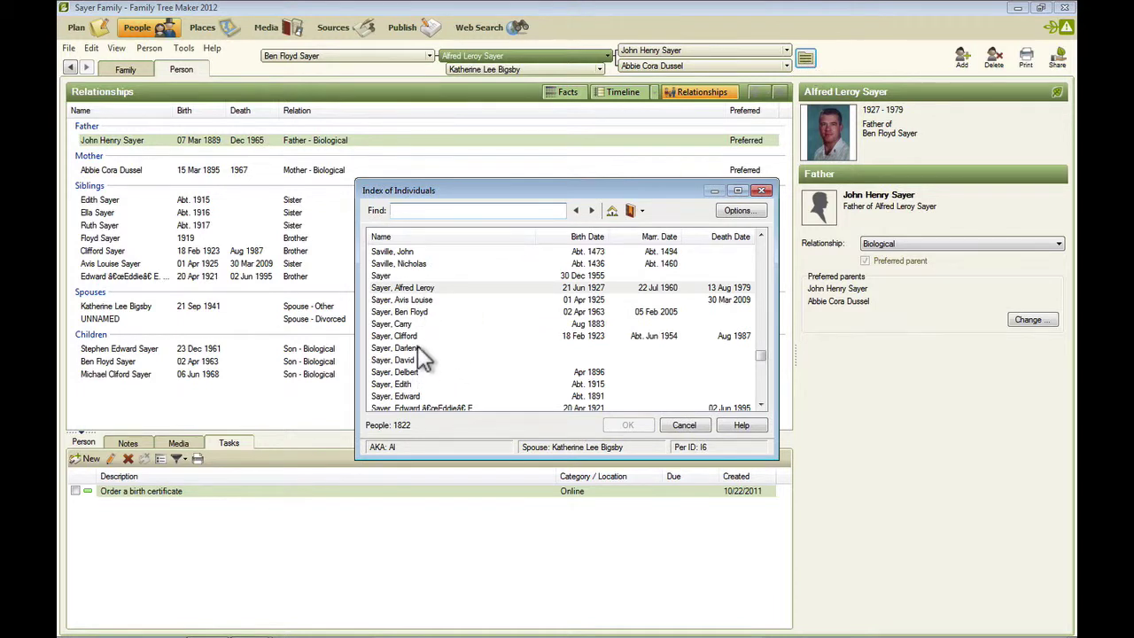
{"action": "left_click", "coordinate": [691, 425]}
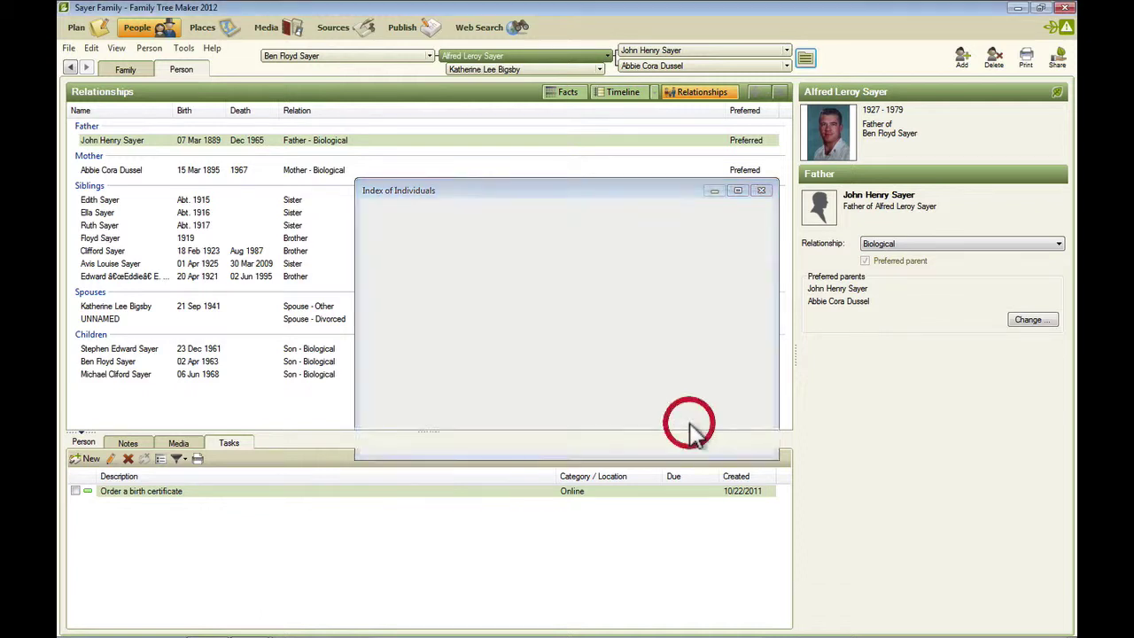
{"action": "left_click", "coordinate": [706, 55]}
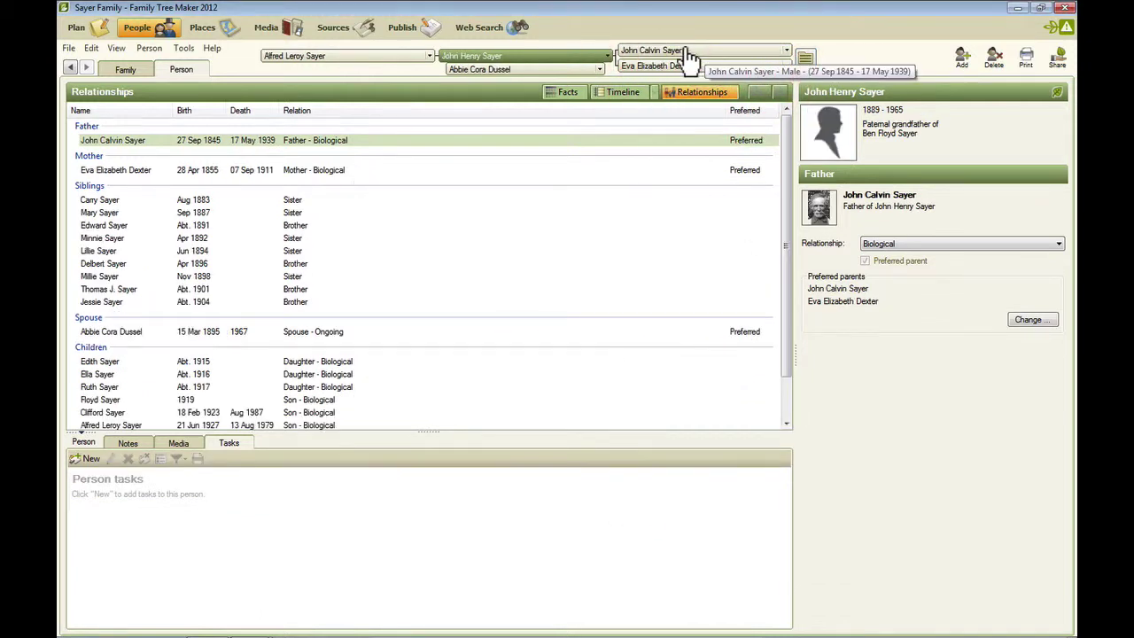
{"action": "left_click", "coordinate": [671, 51]}
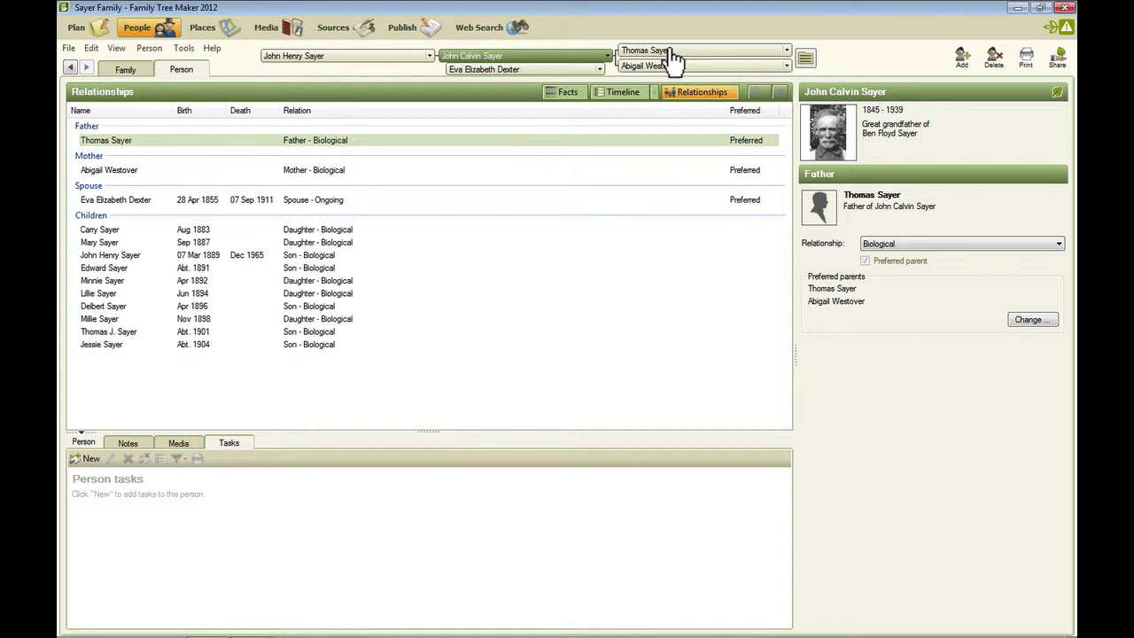
- Check the available commands for adding, attaching, bookmarking and merging people without running any of them
{"action": "left_click", "coordinate": [148, 50]}
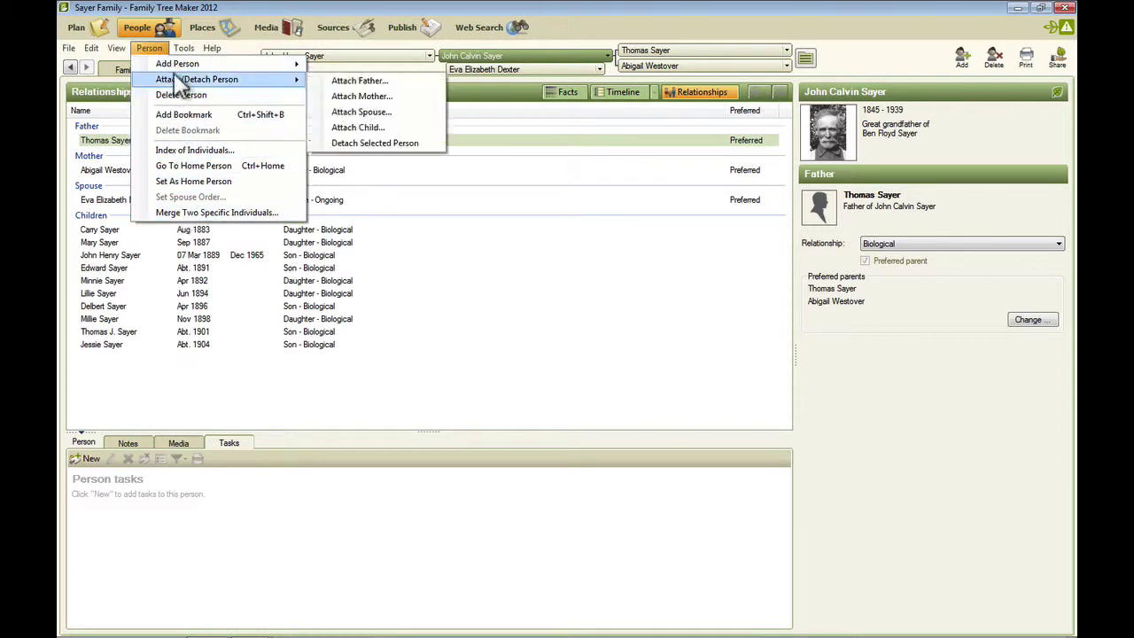
{"action": "mouse_move", "coordinate": [175, 68]}
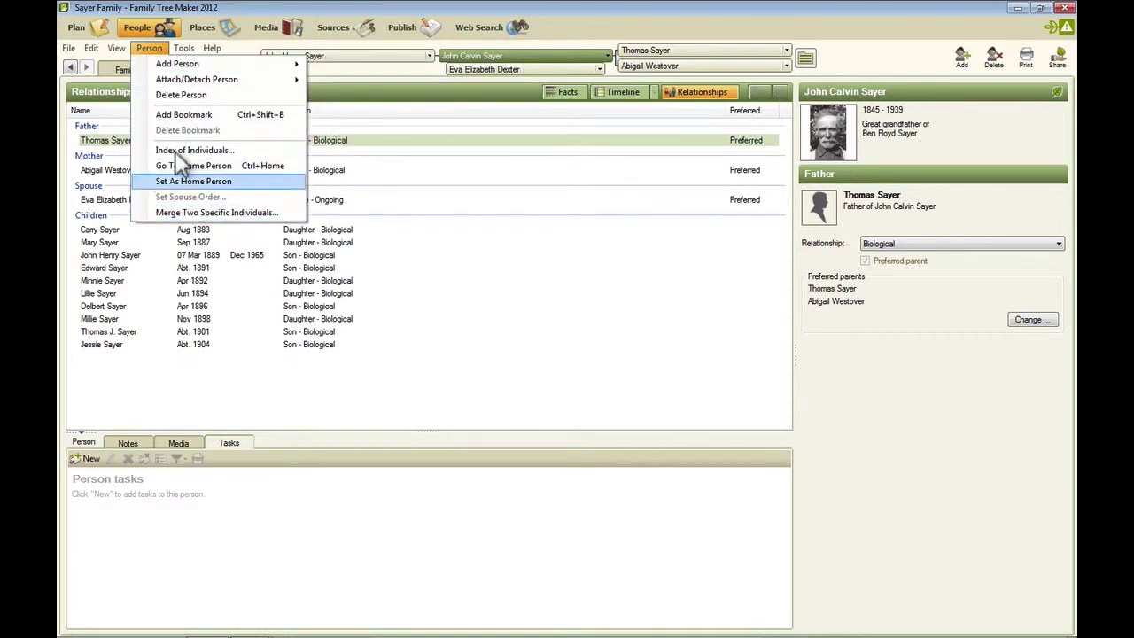
{"action": "left_click", "coordinate": [164, 30]}
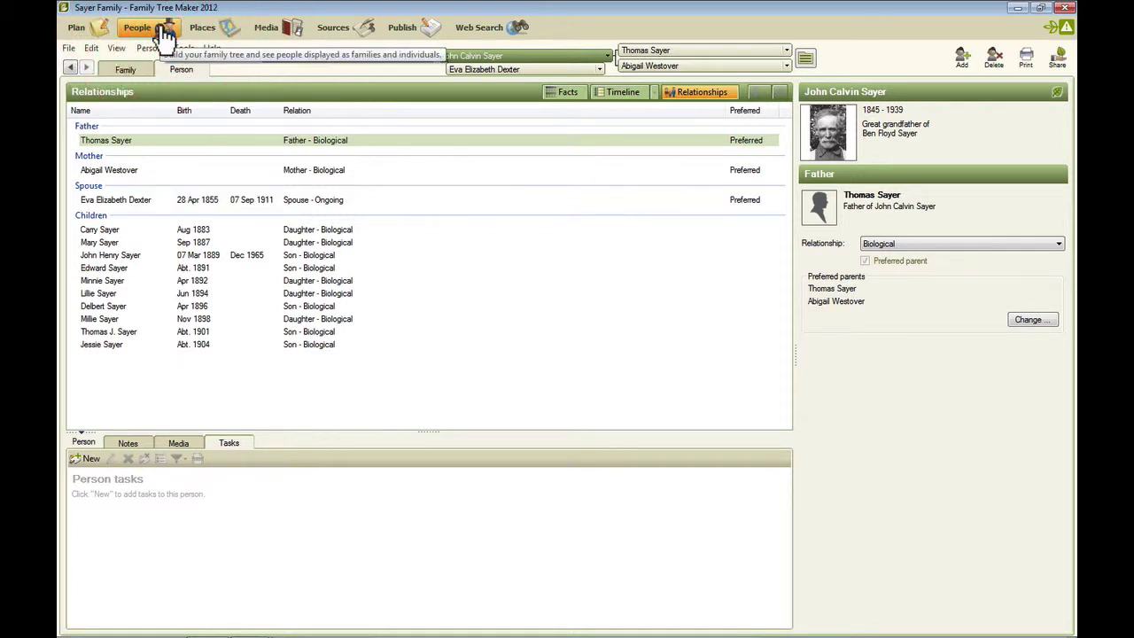
- In the Places workspace, map Antioch Twp., Wexford Co., Michigan, USA, and expand and collapse one associated person's facts
{"action": "left_click", "coordinate": [210, 38]}
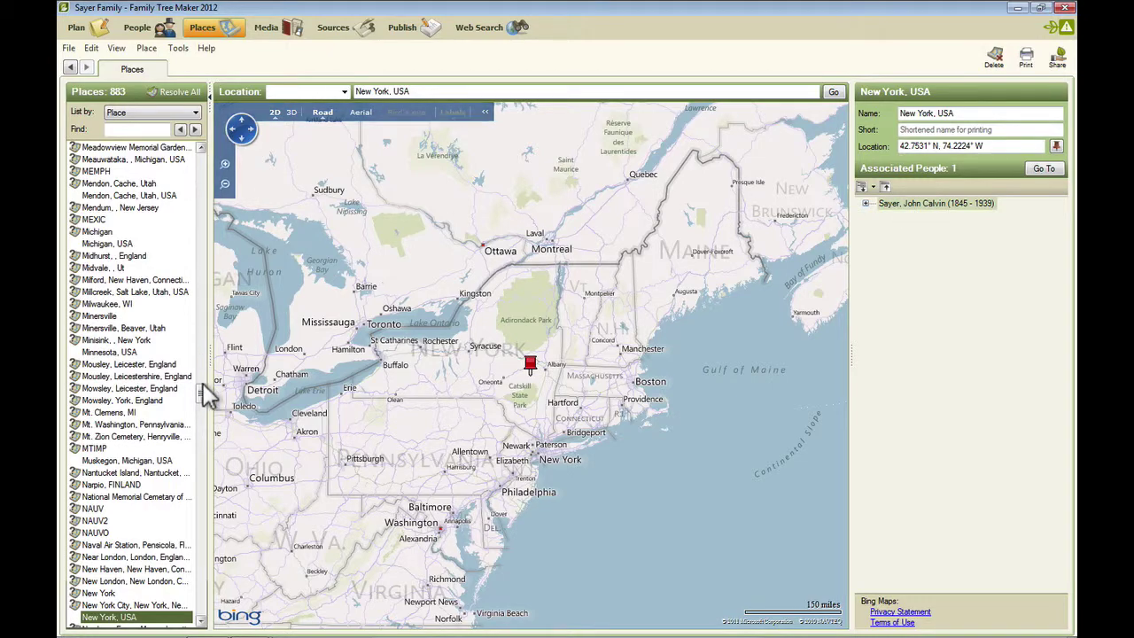
{"action": "left_click_drag", "start_coordinate": [202, 388], "coordinate": [218, 213]}
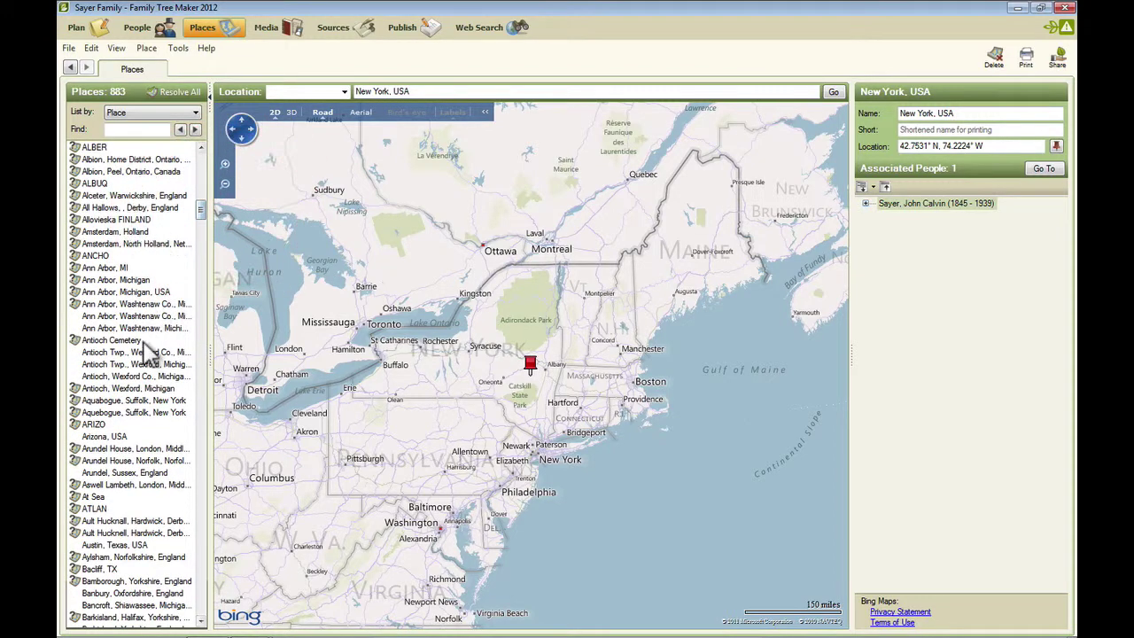
{"action": "left_click", "coordinate": [149, 353]}
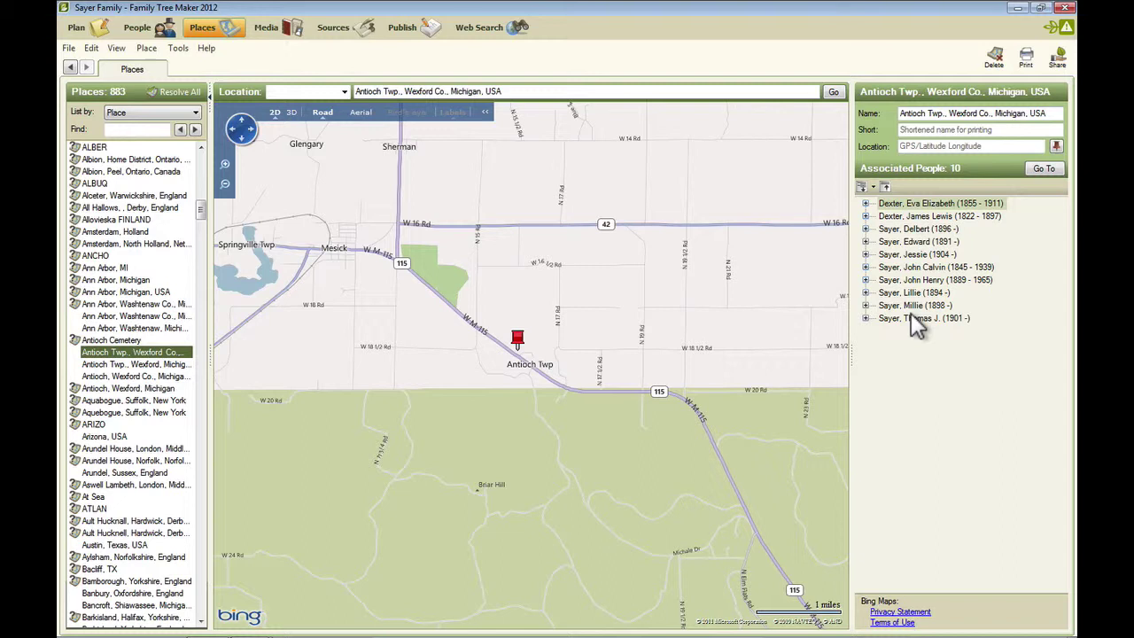
{"action": "left_click", "coordinate": [865, 255]}
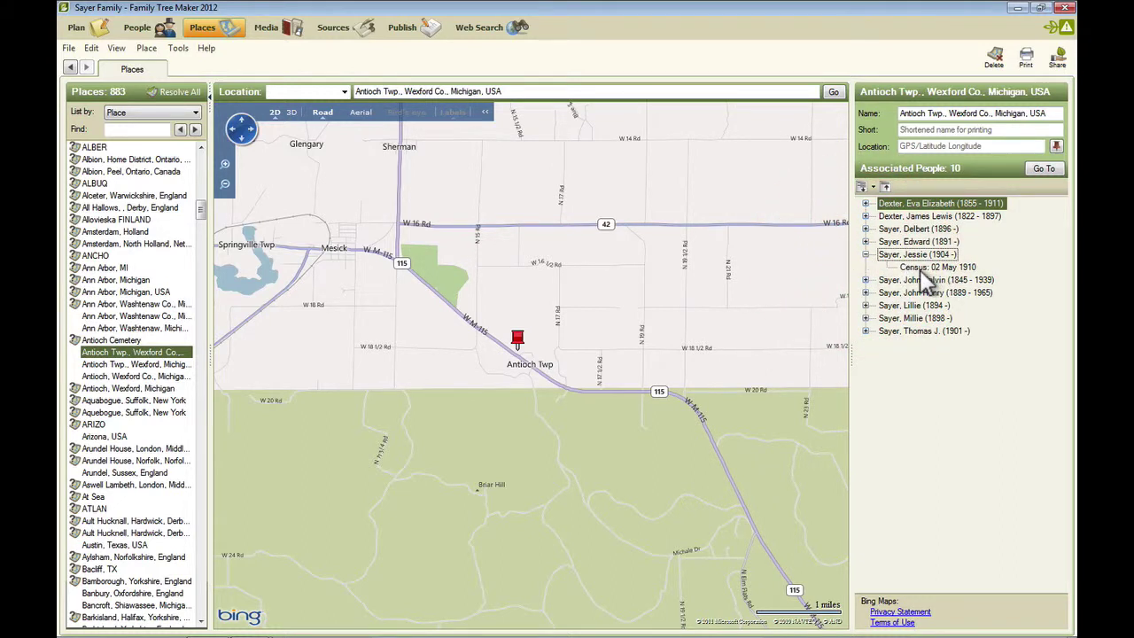
{"action": "left_click", "coordinate": [865, 255]}
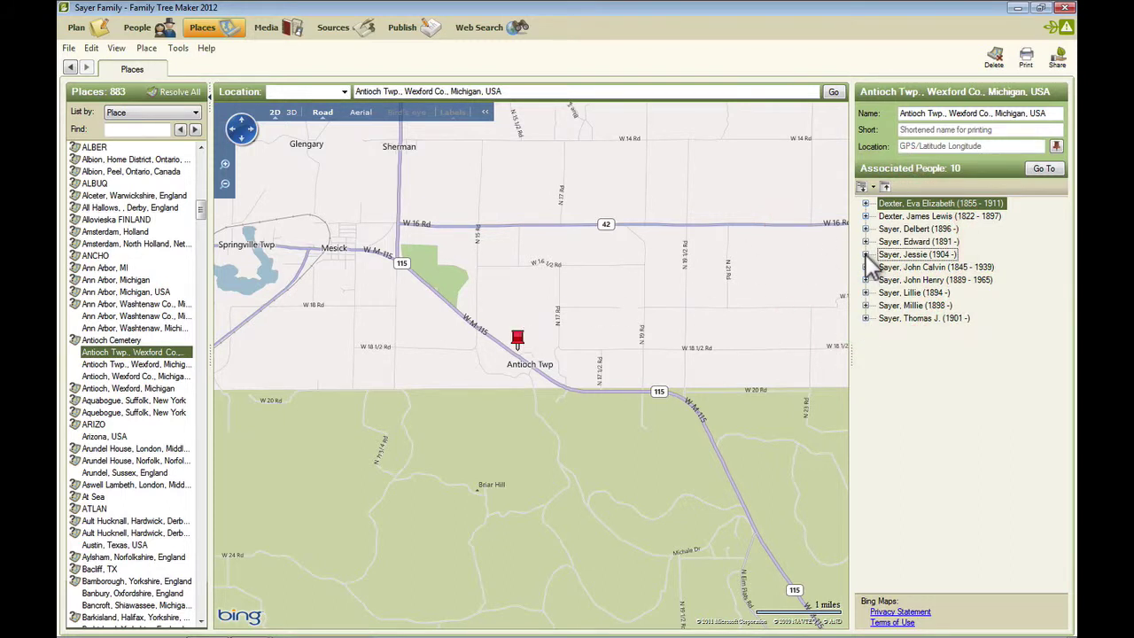
- List the Places workspace by person and map the great-grandfather's 1883 marriage, 1900 residence, and 1900 and 1910 census facts
{"action": "left_click", "coordinate": [155, 113]}
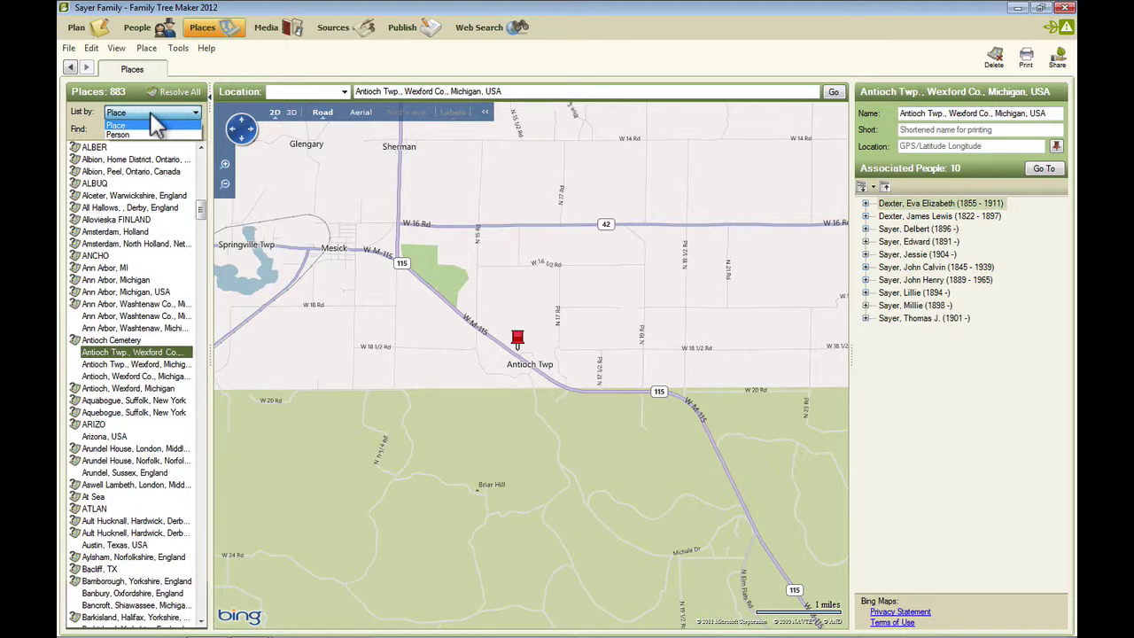
{"action": "left_click", "coordinate": [118, 134]}
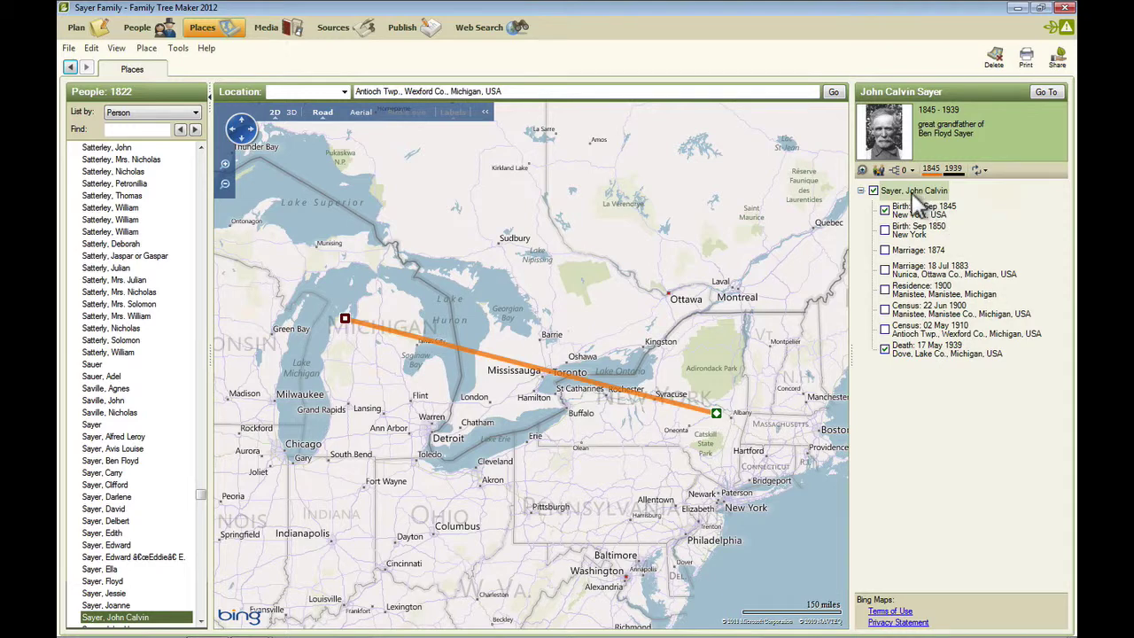
{"action": "left_click", "coordinate": [885, 269]}
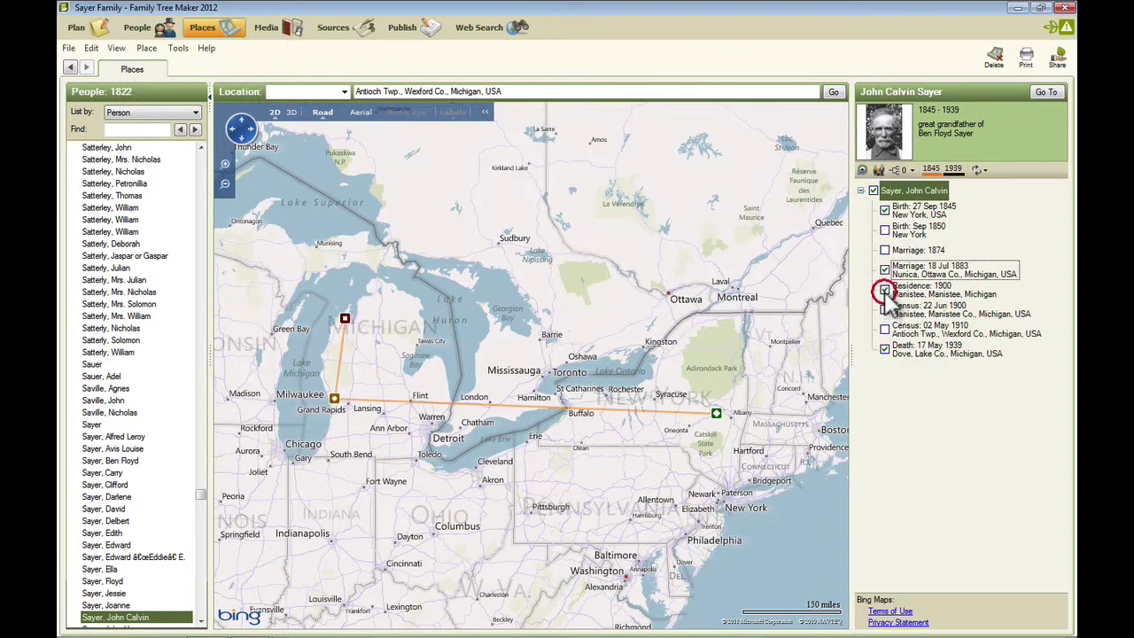
{"action": "left_click", "coordinate": [884, 308]}
{"action": "left_click", "coordinate": [884, 328]}
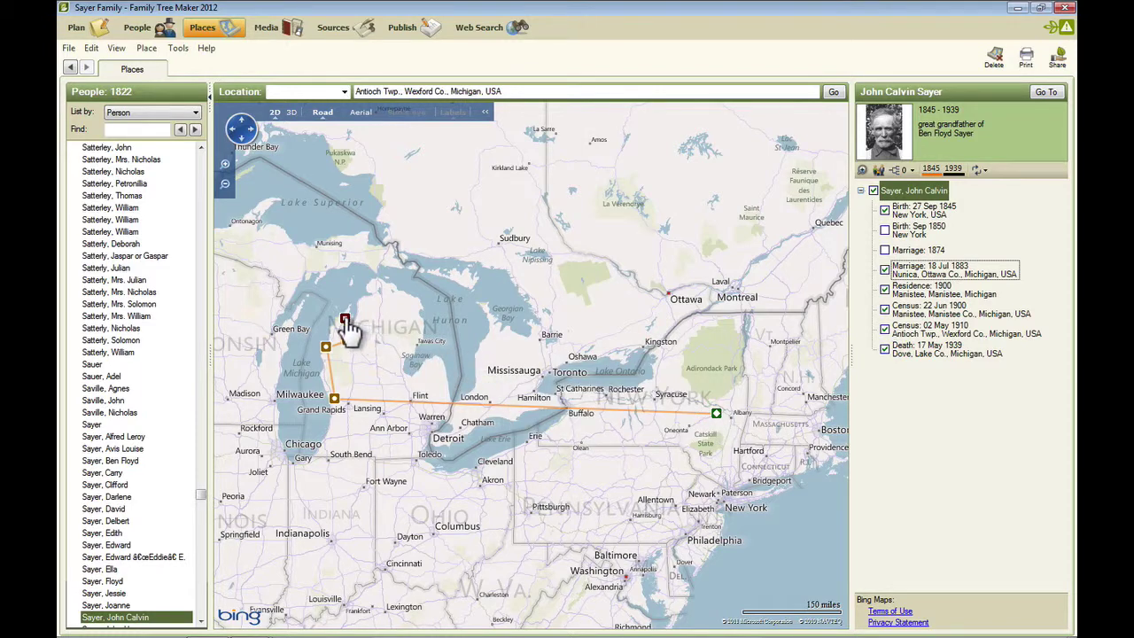
{"action": "mouse_move", "coordinate": [347, 324]}
{"action": "mouse_move", "coordinate": [718, 416]}
- Check the available commands for changing, replacing and deleting place names without running any of them
{"action": "left_click", "coordinate": [146, 50]}
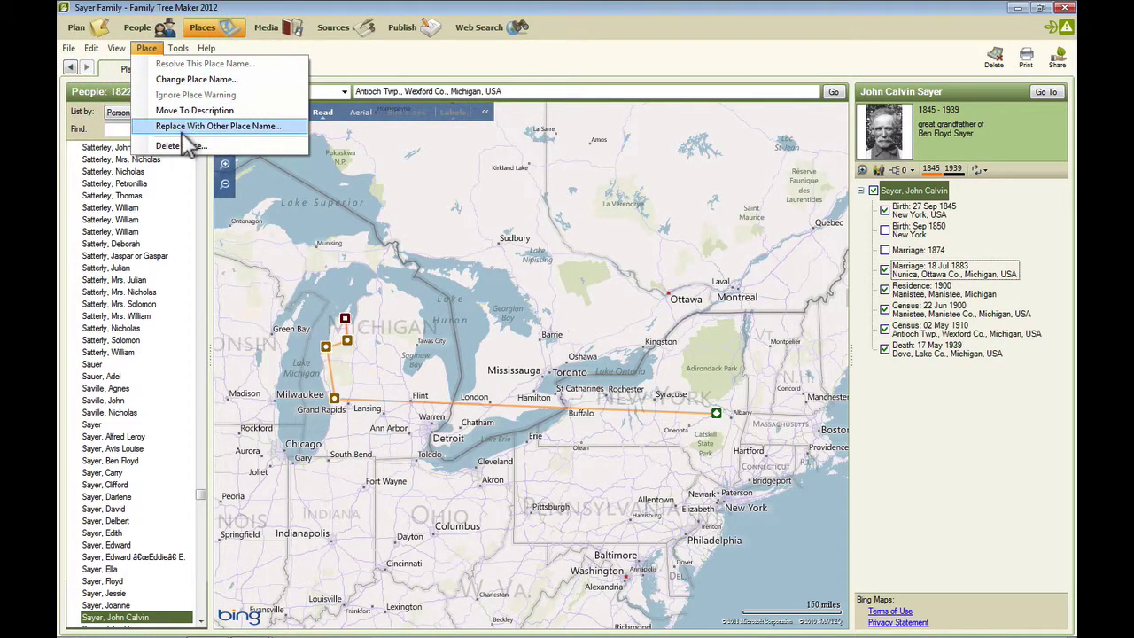
{"action": "left_click", "coordinate": [157, 51]}
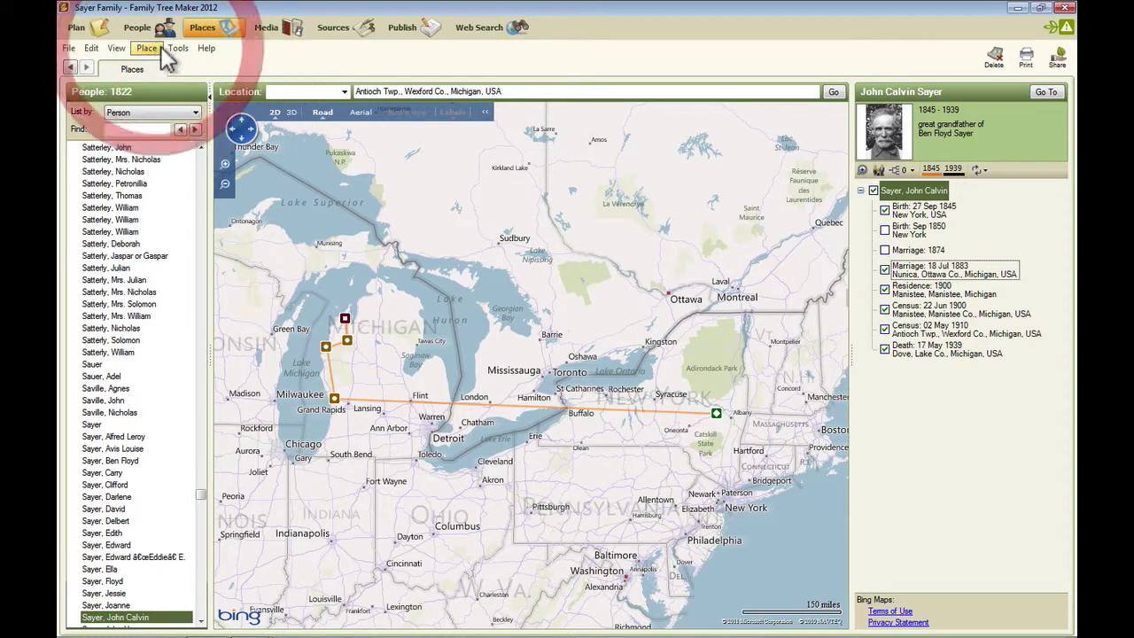
- Switch to the Media workspace, view the media history, and return to the media groups
{"action": "left_click", "coordinate": [287, 37]}
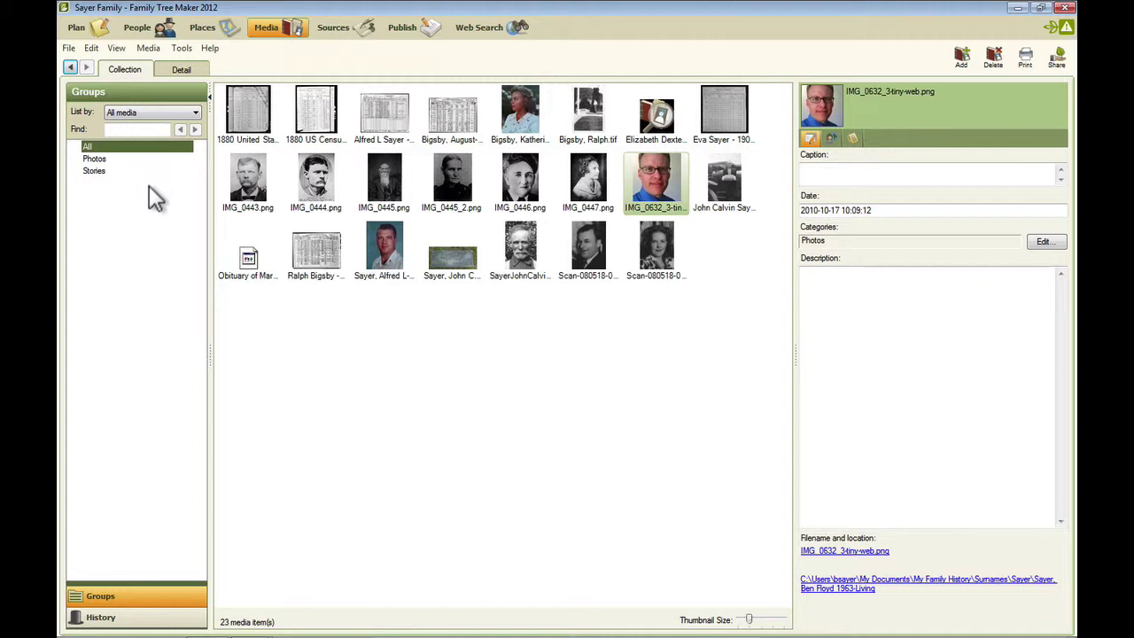
{"action": "left_click", "coordinate": [104, 618]}
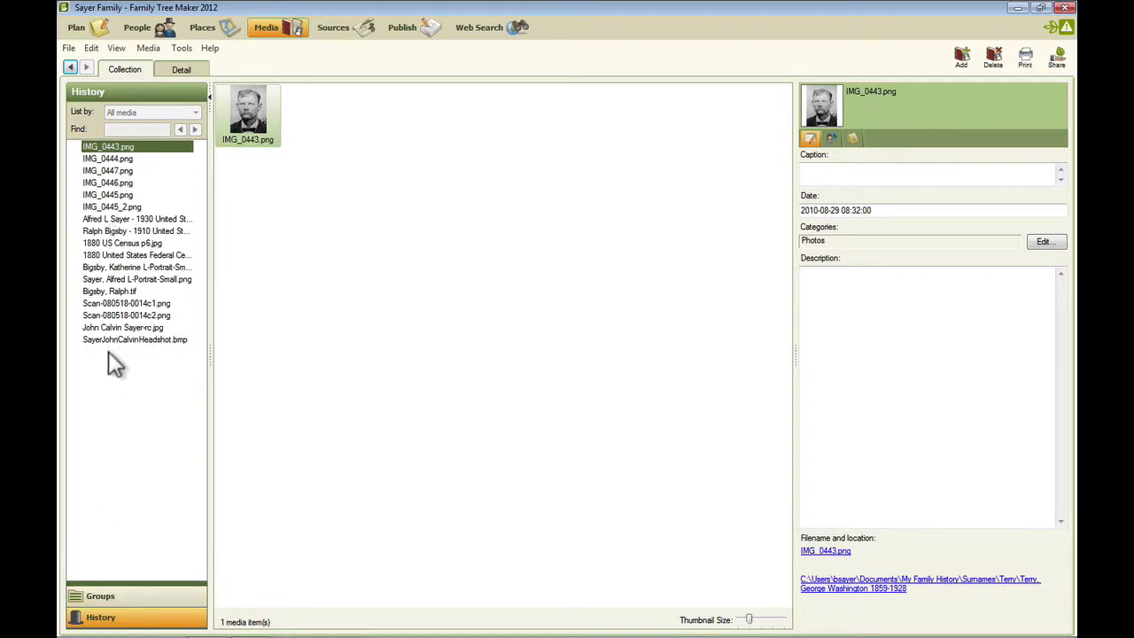
{"action": "left_click", "coordinate": [98, 597]}
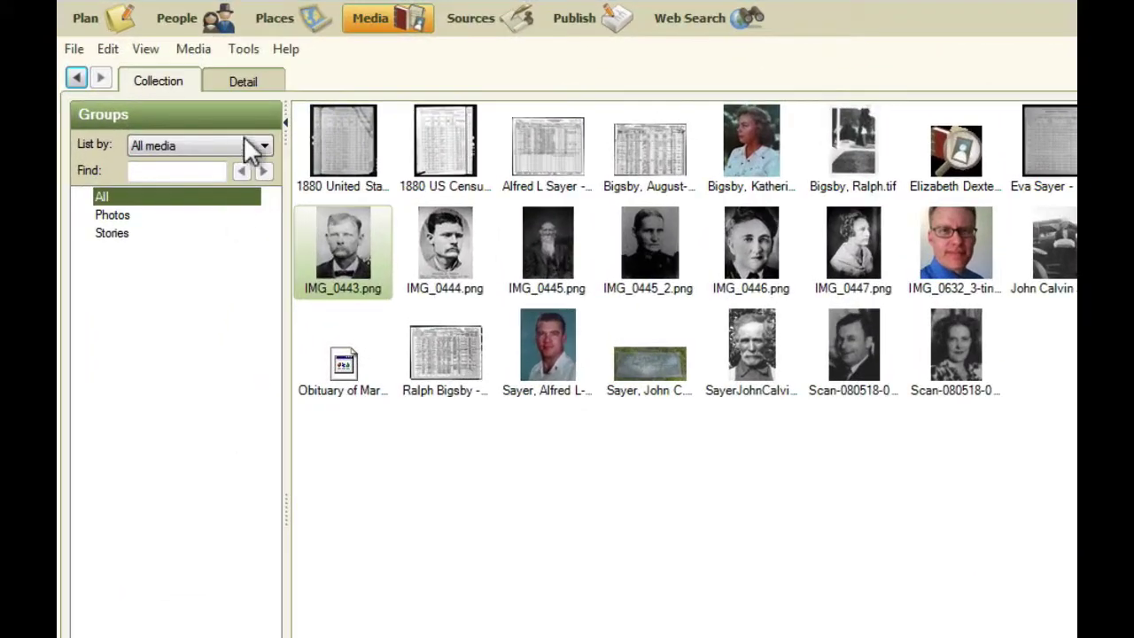
- Compare the media groupings by media category, source title and person, and show the Photos category
{"action": "left_click", "coordinate": [194, 112]}
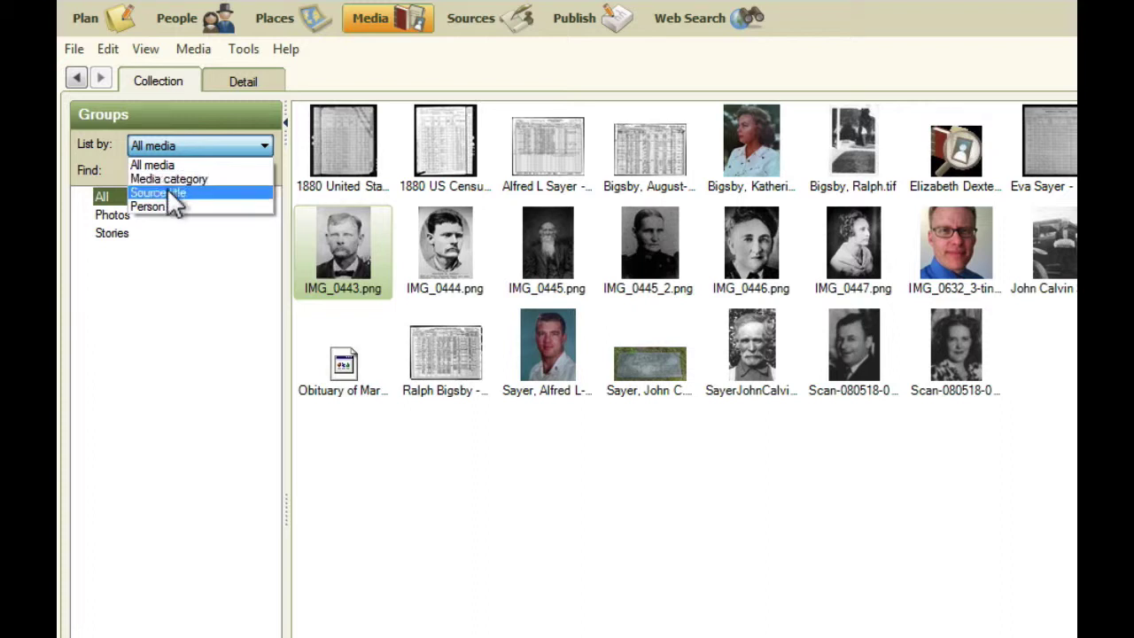
{"action": "left_click", "coordinate": [167, 177]}
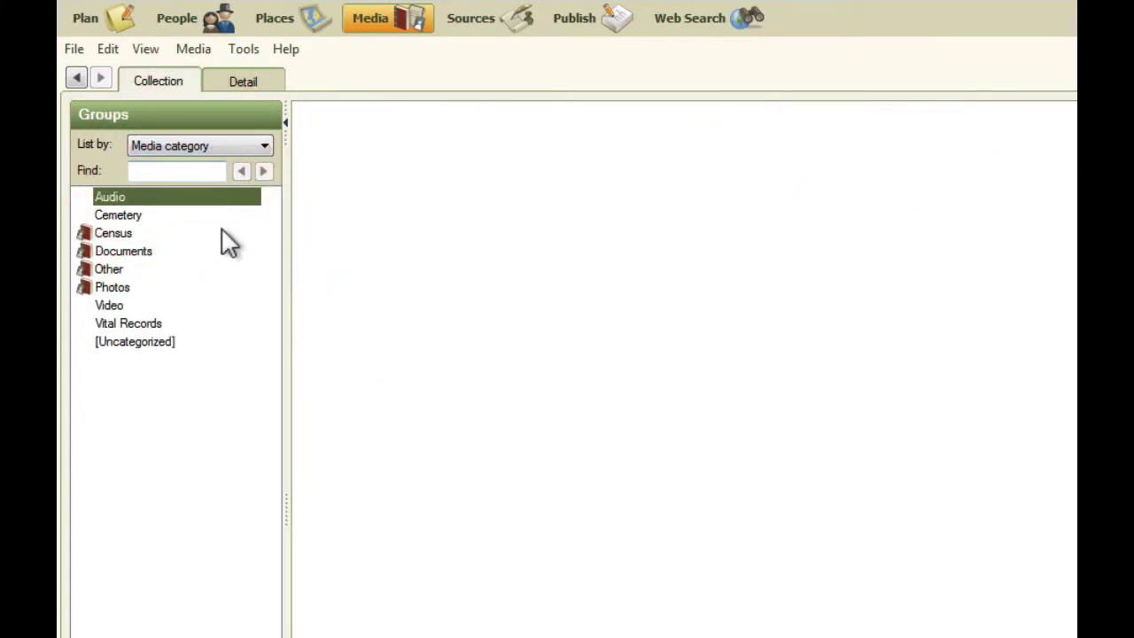
{"action": "left_click", "coordinate": [264, 145]}
{"action": "left_click", "coordinate": [203, 189]}
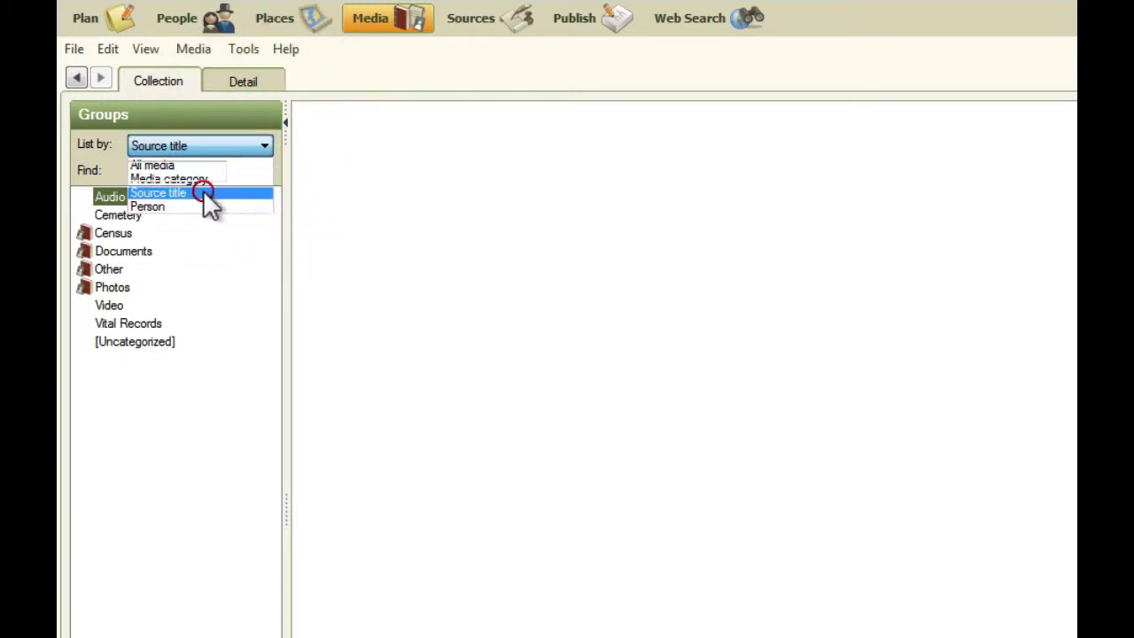
{"action": "left_click", "coordinate": [263, 147]}
{"action": "left_click", "coordinate": [199, 202]}
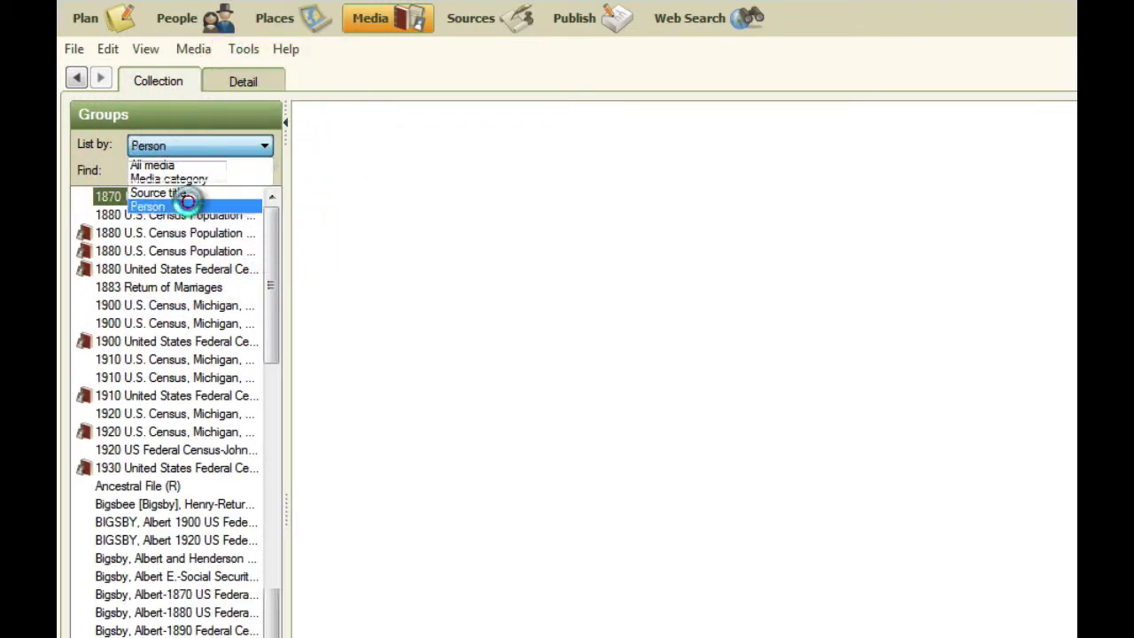
{"action": "left_click", "coordinate": [263, 148]}
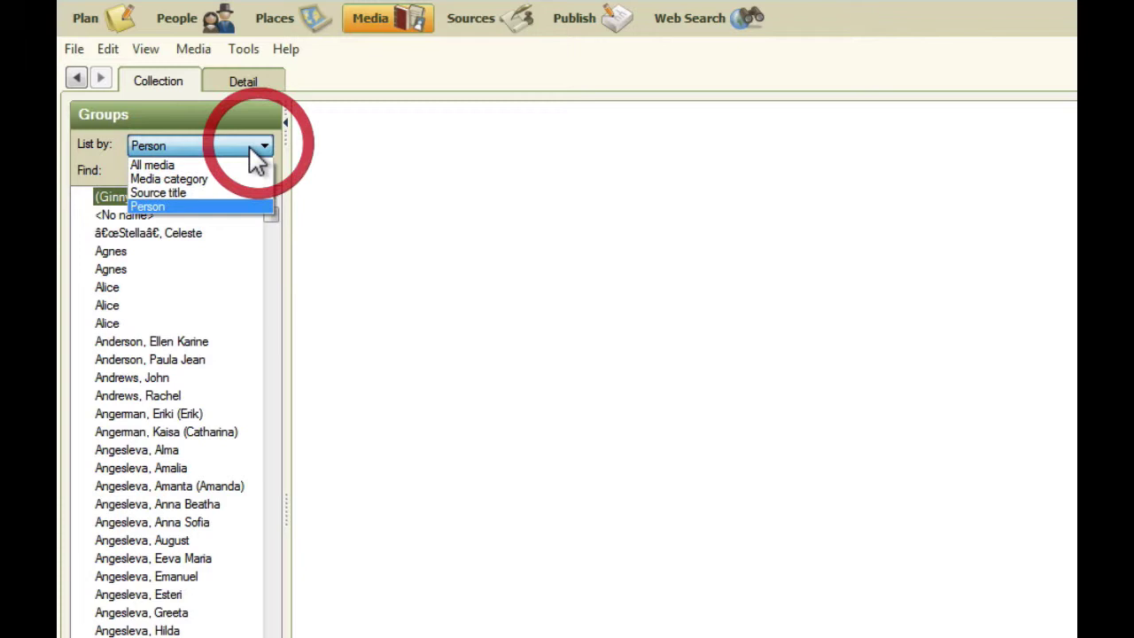
{"action": "left_click", "coordinate": [188, 178]}
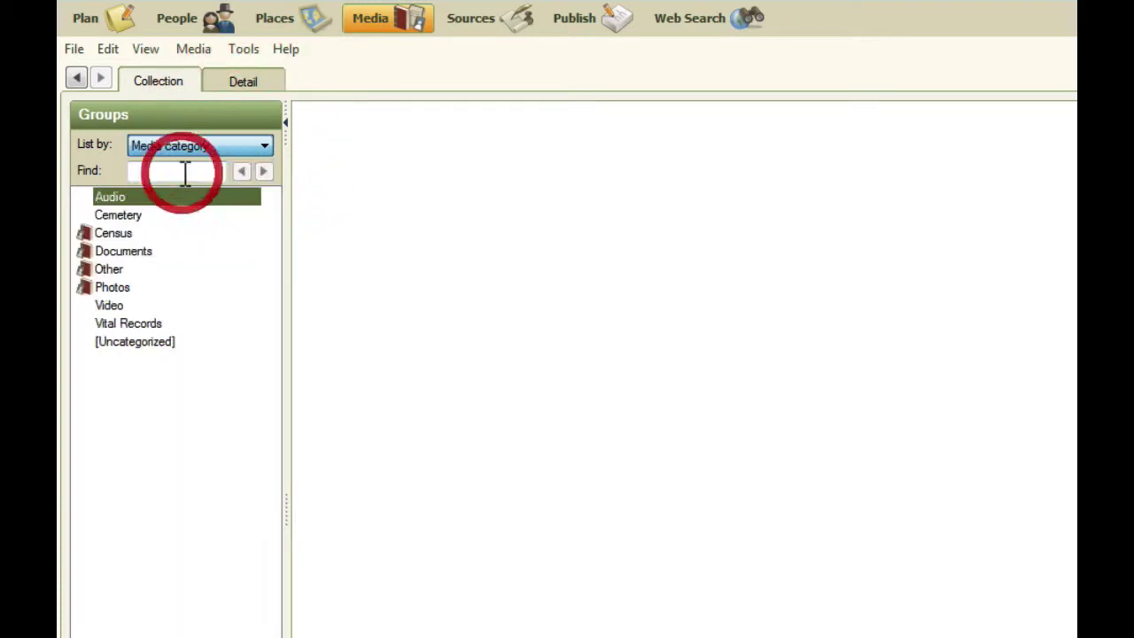
{"action": "left_click", "coordinate": [107, 285]}
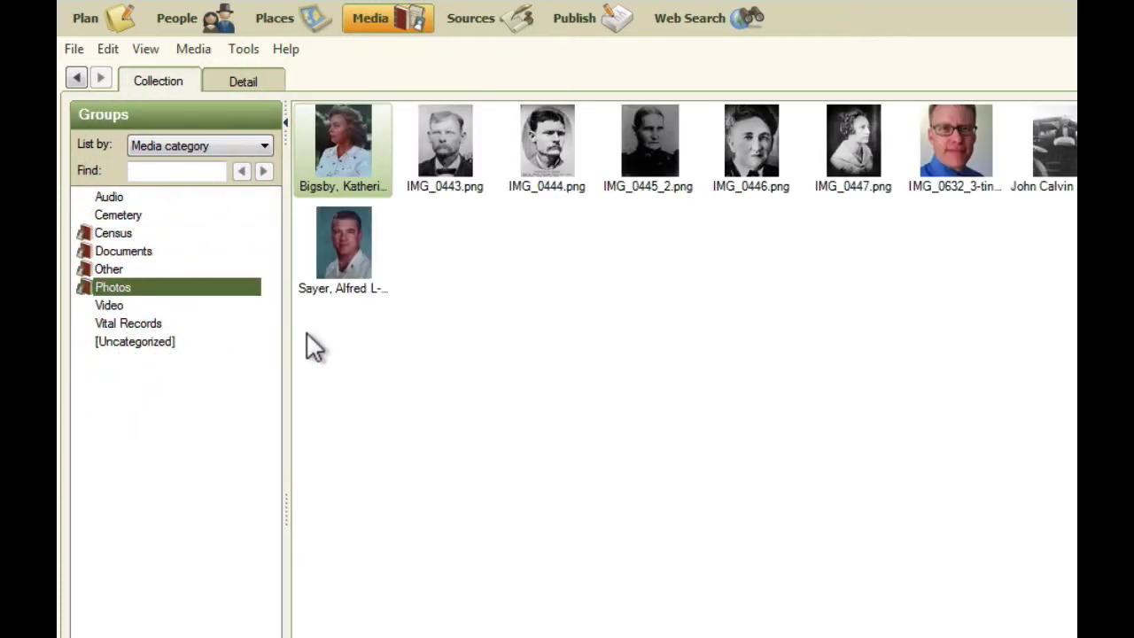
- List media by source title and display the 1900 United States Federal Census image in detail at 100% zoom
{"action": "left_click", "coordinate": [261, 147]}
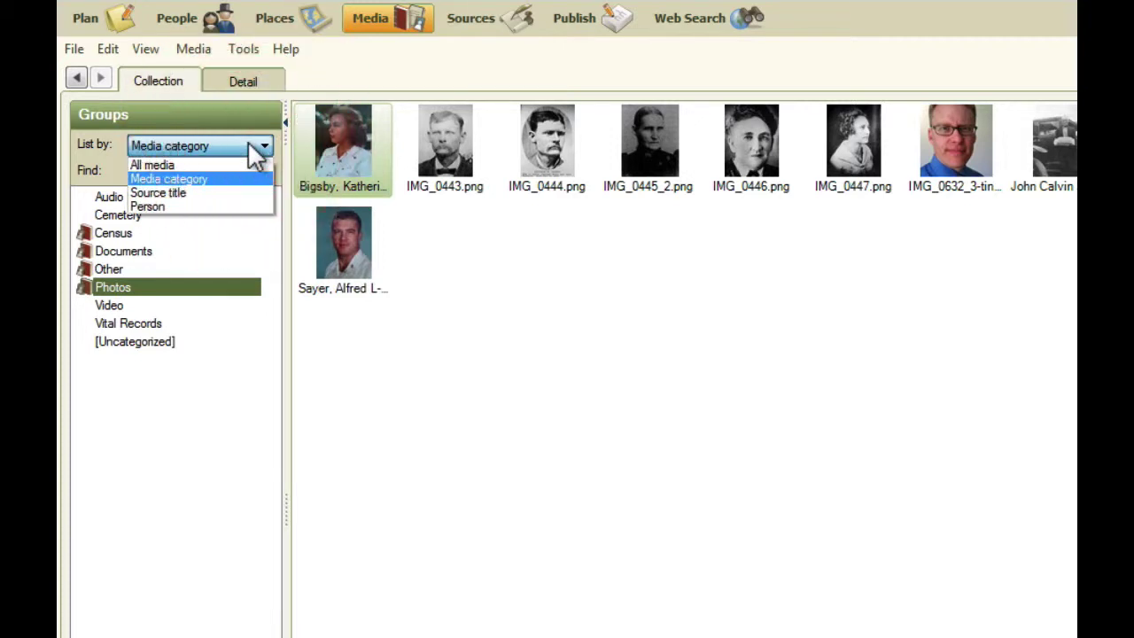
{"action": "left_click", "coordinate": [218, 191]}
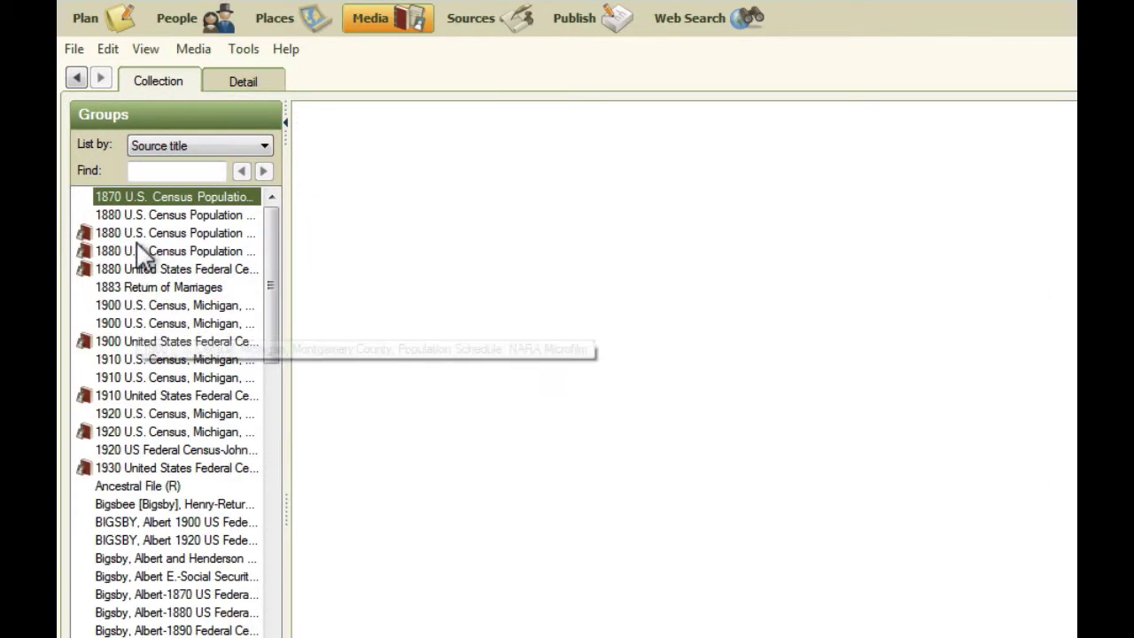
{"action": "left_click", "coordinate": [145, 344]}
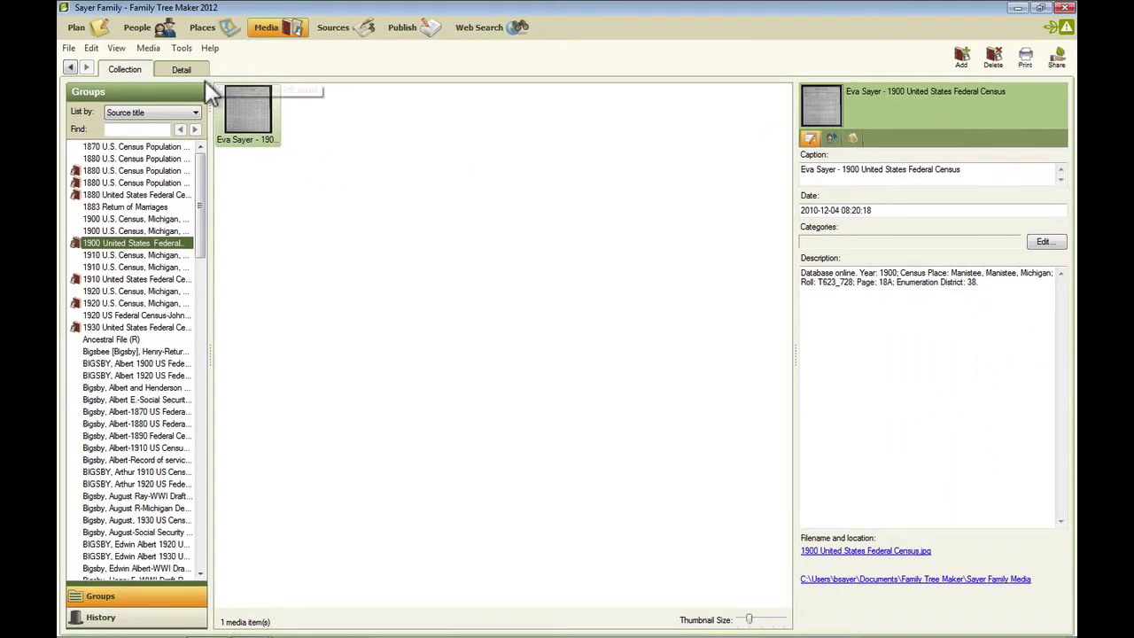
{"action": "left_click", "coordinate": [182, 73]}
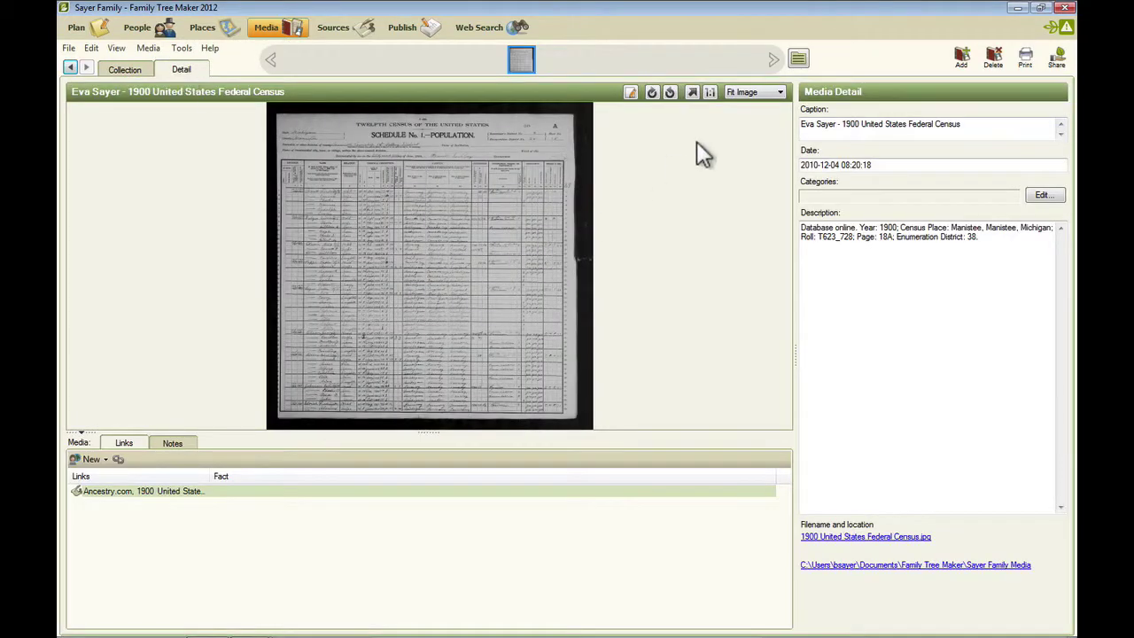
{"action": "left_click", "coordinate": [780, 93]}
{"action": "left_click", "coordinate": [741, 155]}
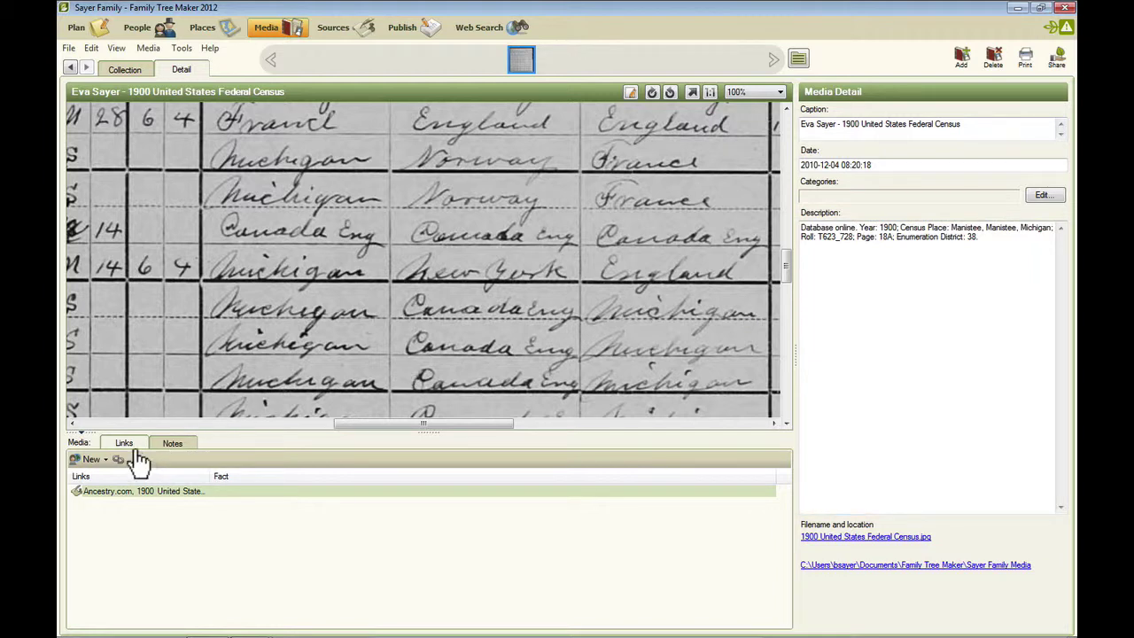
- Review the census image's notes and links, and open and cancel the Find Media Item dialog
{"action": "left_click", "coordinate": [172, 443]}
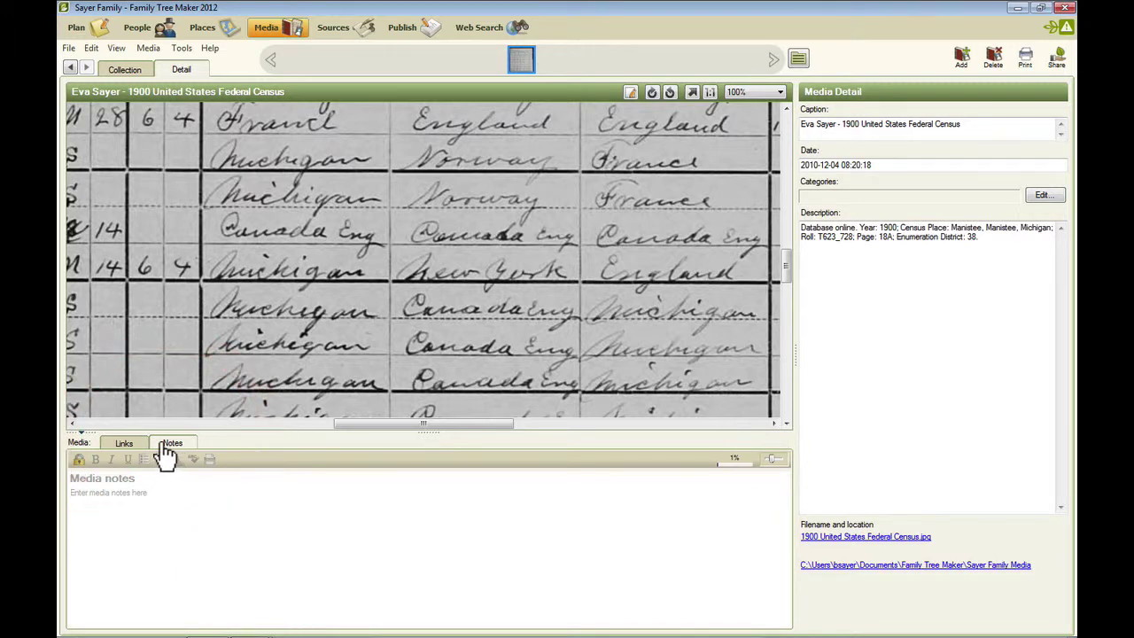
{"action": "left_click", "coordinate": [124, 444]}
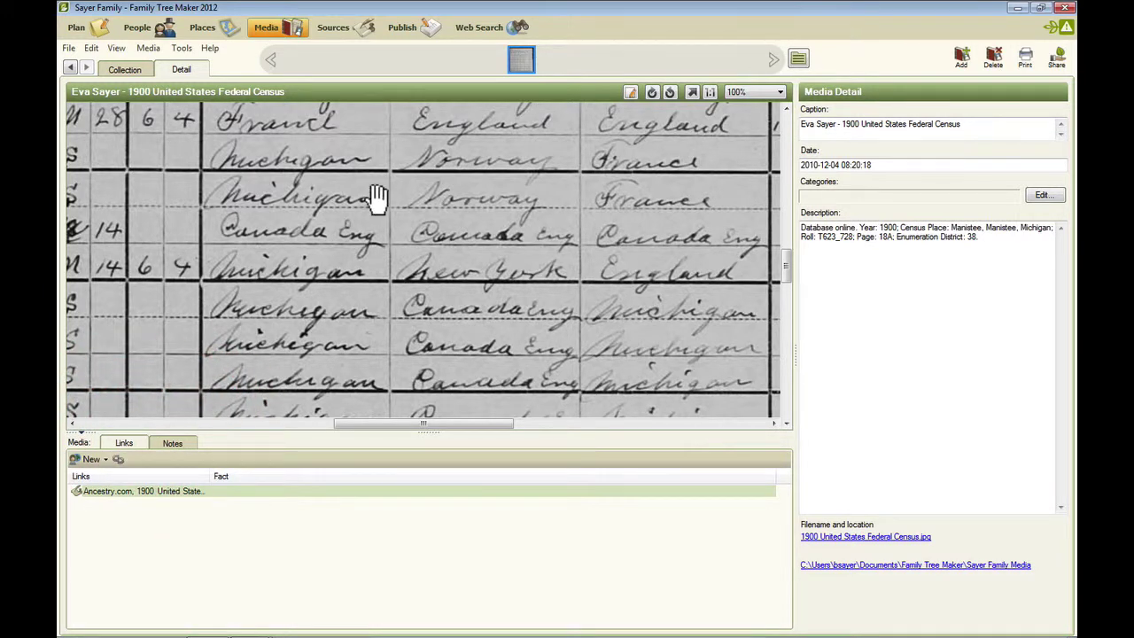
{"action": "left_click", "coordinate": [798, 59]}
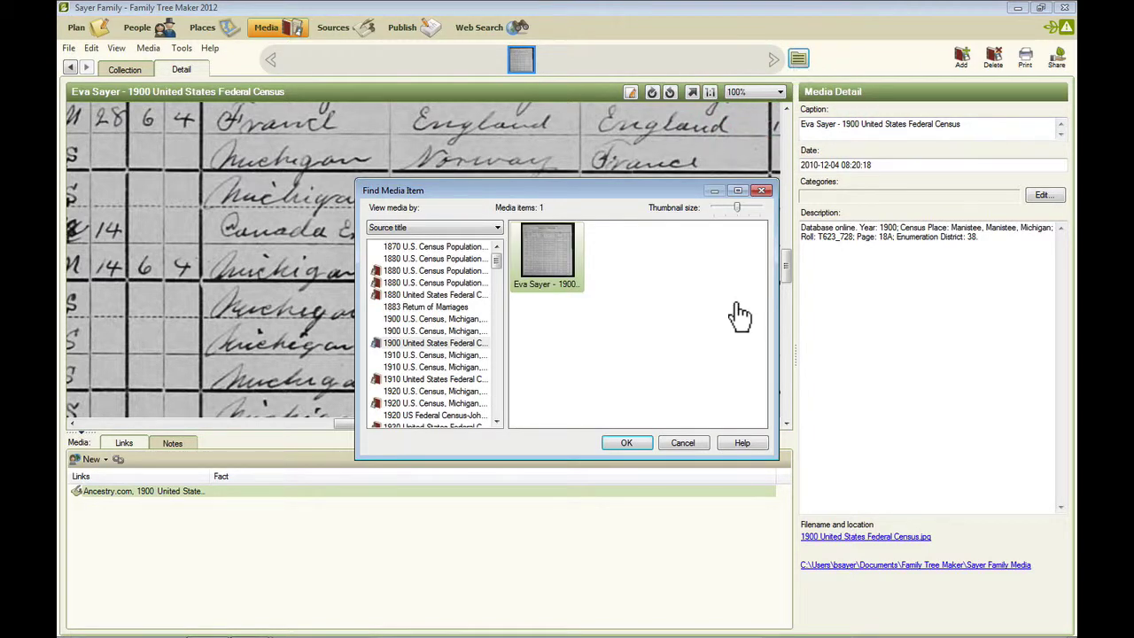
{"action": "left_click", "coordinate": [687, 445]}
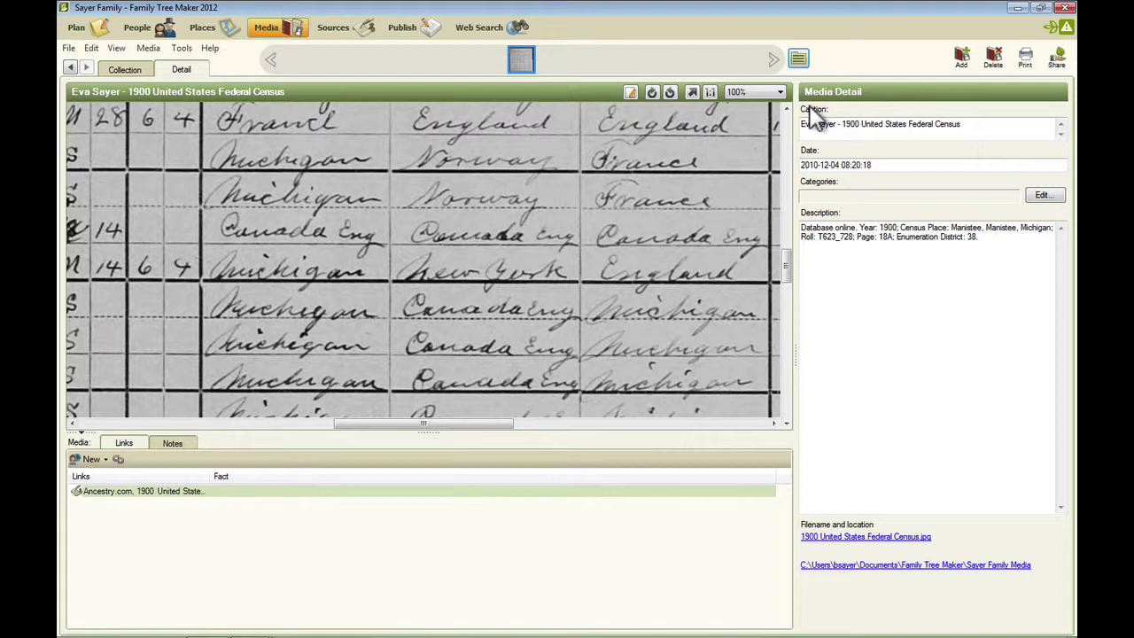
- Check the available commands for adding, scanning, categorizing and linking media without running any of them
{"action": "left_click", "coordinate": [148, 47]}
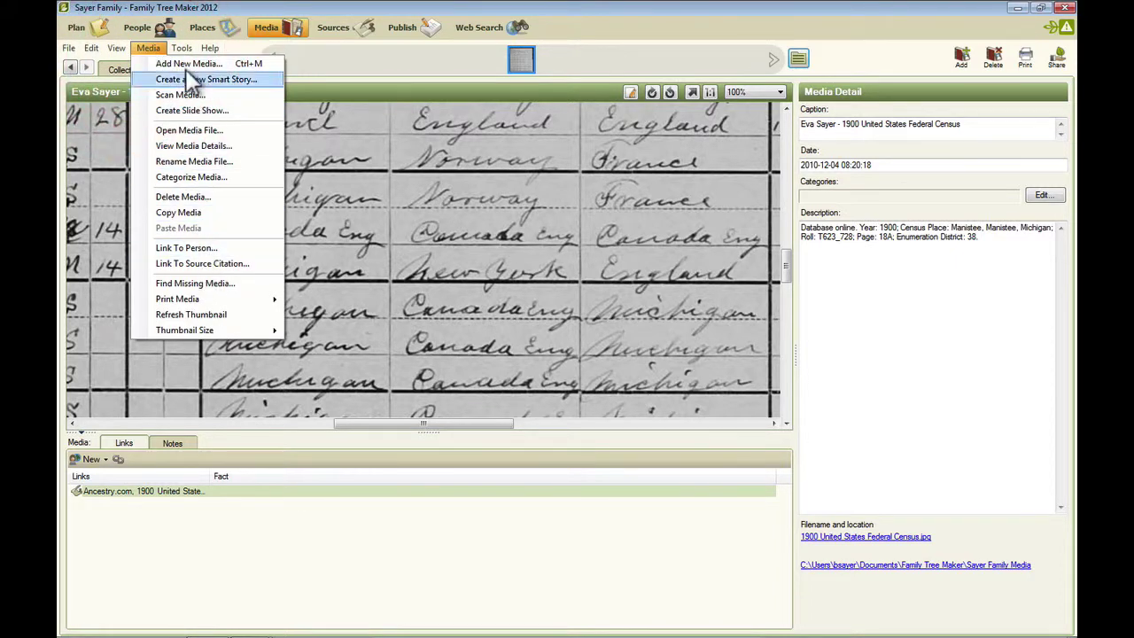
{"action": "left_click", "coordinate": [149, 48]}
{"action": "left_click", "coordinate": [148, 49]}
{"action": "left_click", "coordinate": [148, 50]}
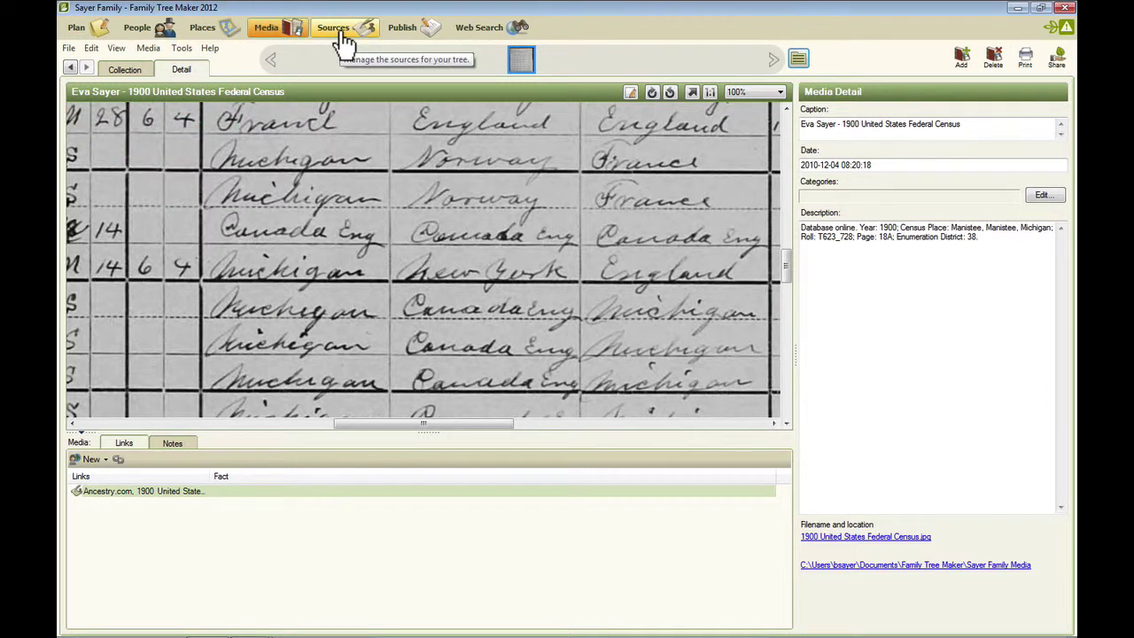
- In the Sources workspace, select the obituary source and review its notes, media and linked people
{"action": "left_click", "coordinate": [341, 35]}
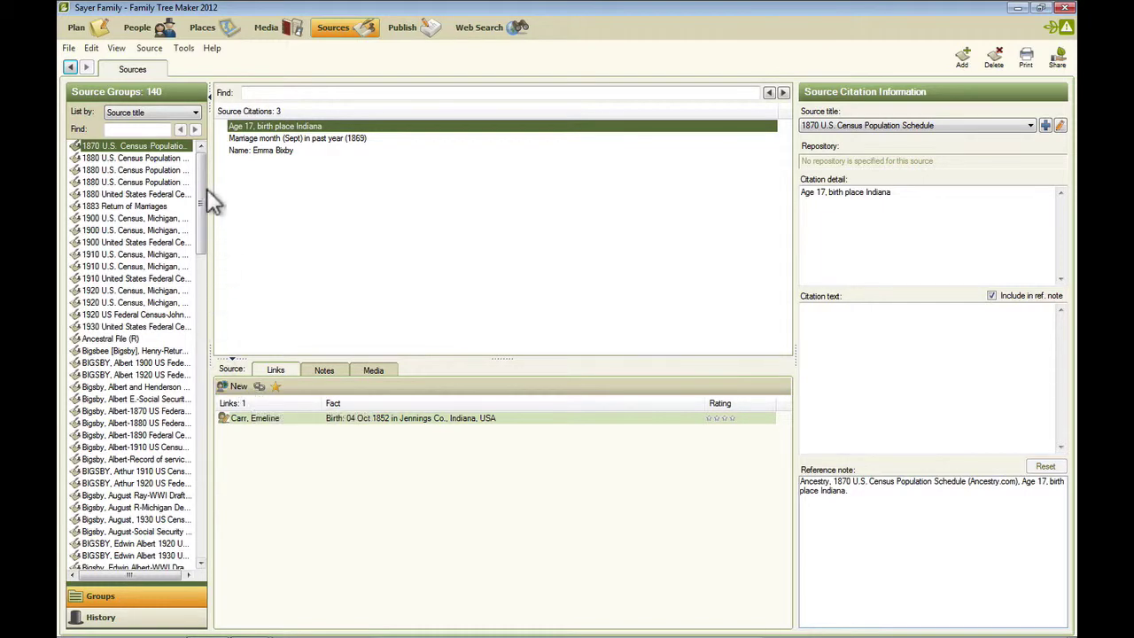
{"action": "left_click_drag", "start_coordinate": [202, 187], "coordinate": [203, 342]}
{"action": "left_click", "coordinate": [133, 375]}
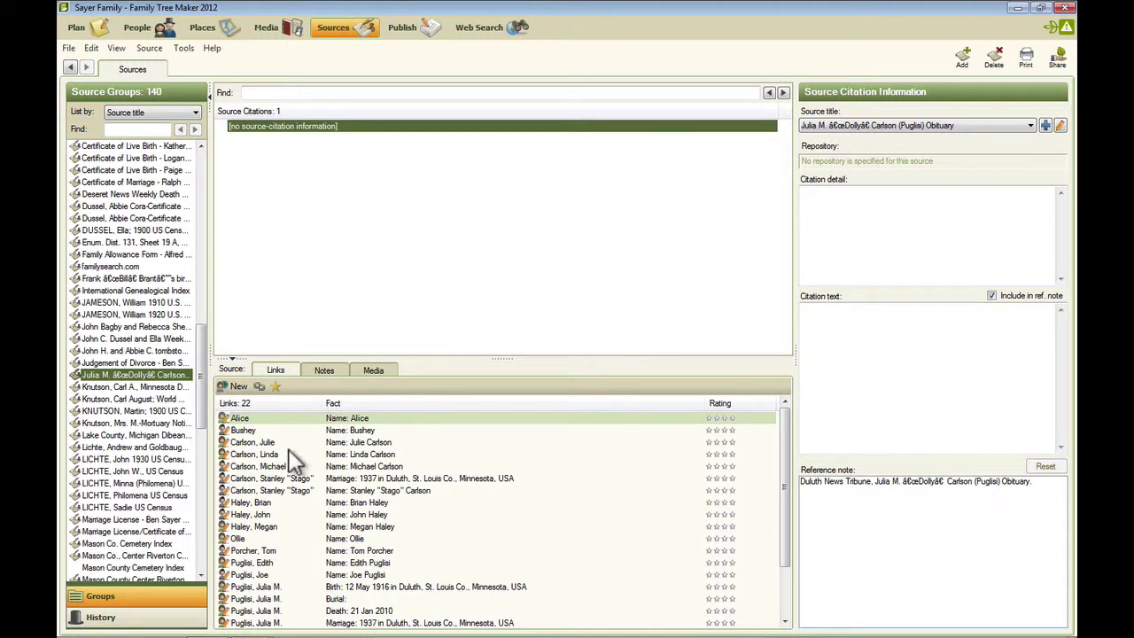
{"action": "left_click", "coordinate": [325, 373]}
{"action": "left_click", "coordinate": [366, 376]}
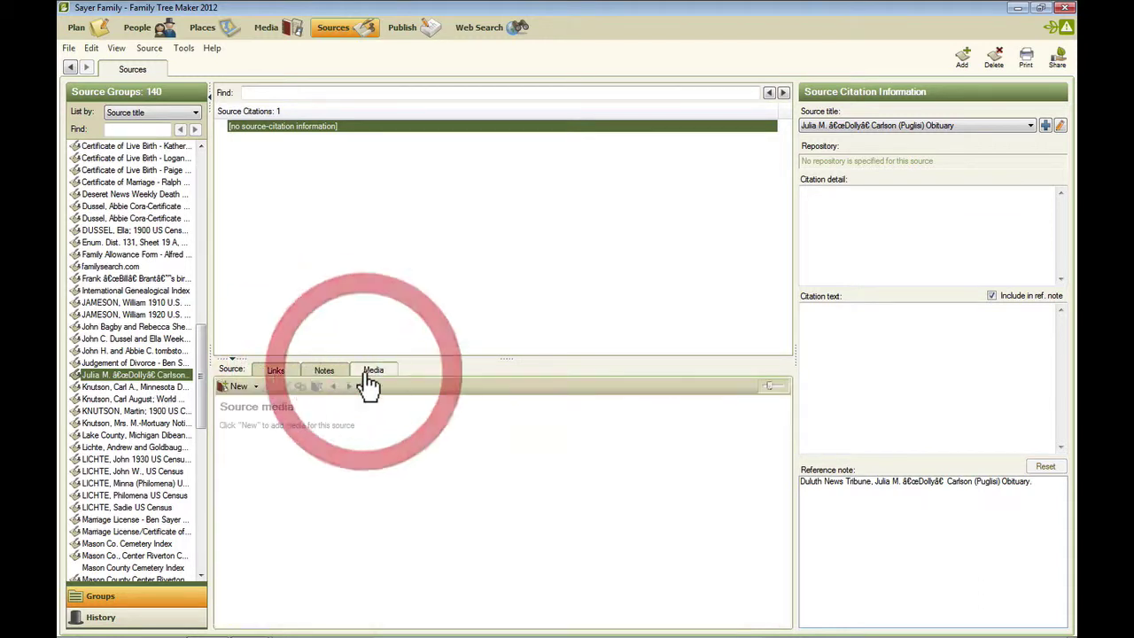
{"action": "left_click", "coordinate": [280, 374]}
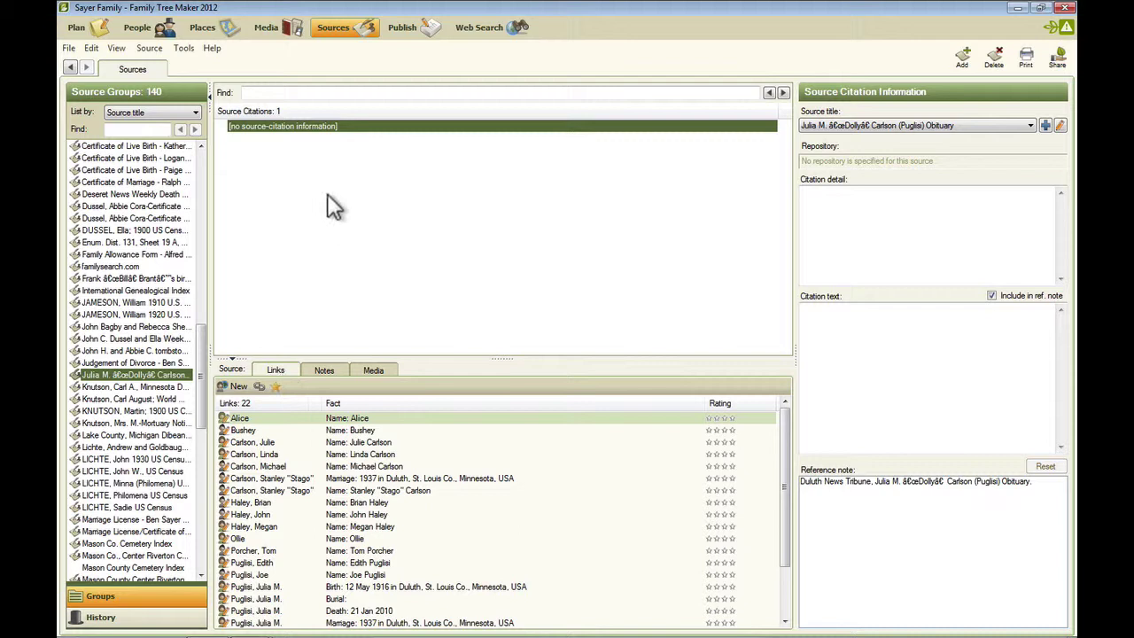
- Select the certificate of live birth just above the marriage certificate, and check the available source citation commands without running any
{"action": "left_click", "coordinate": [135, 170]}
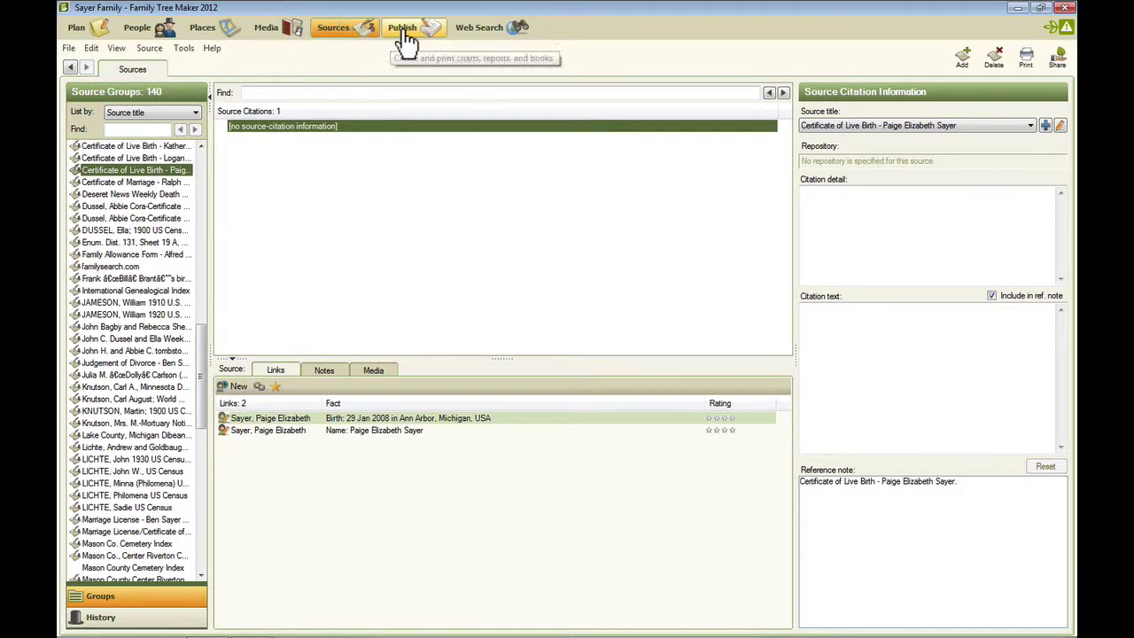
{"action": "left_click", "coordinate": [148, 48]}
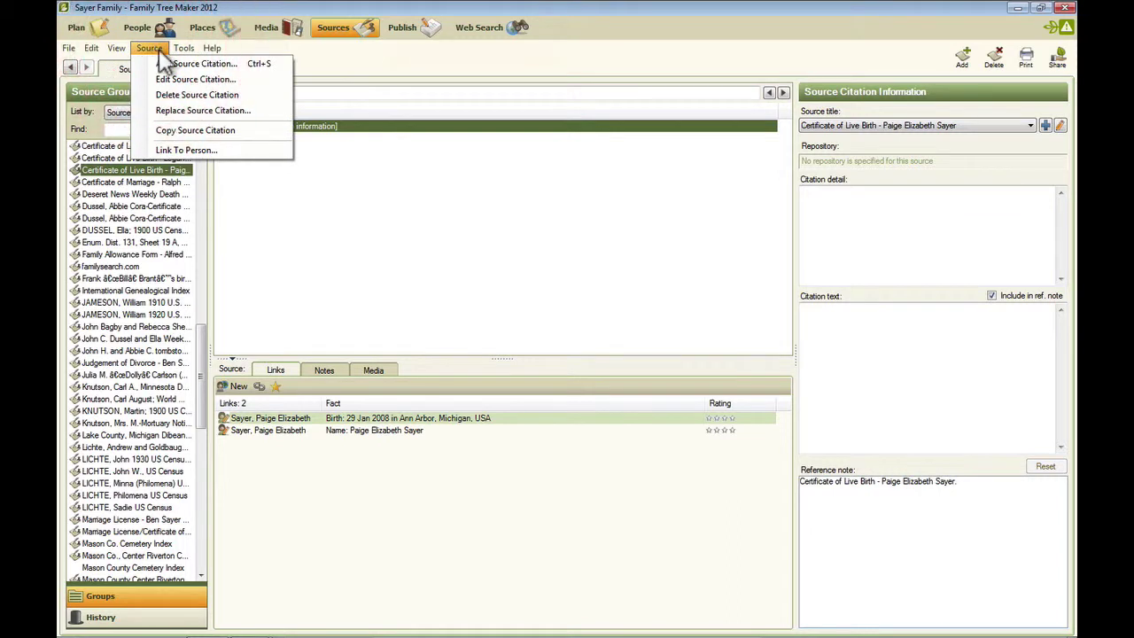
{"action": "left_click", "coordinate": [154, 47]}
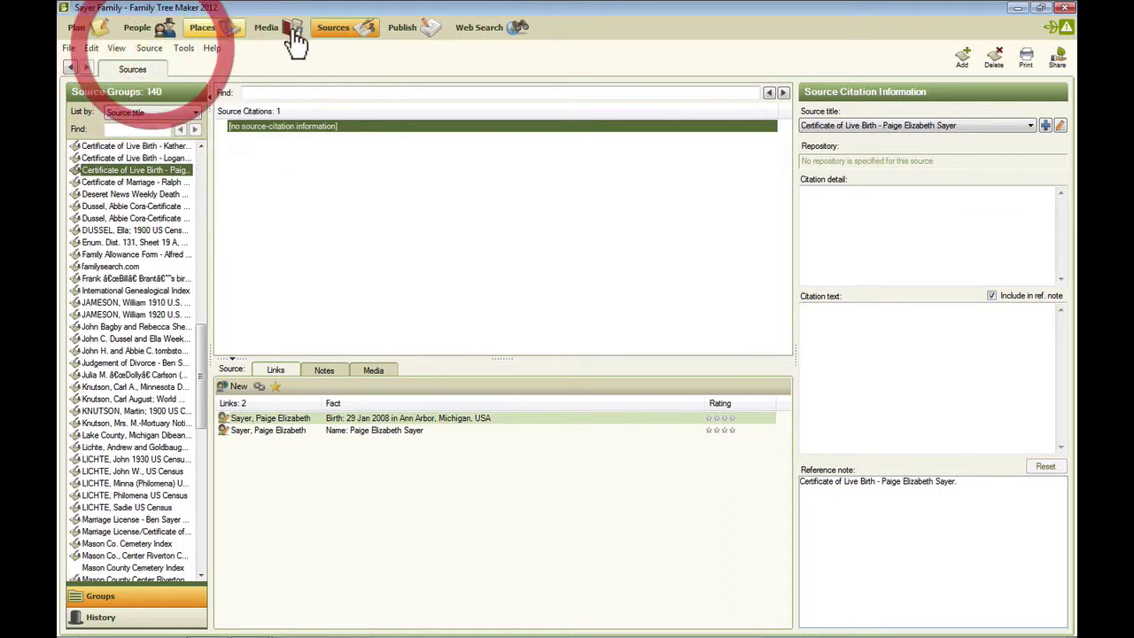
- Switch to the Publish workspace to view the available chart types
{"action": "left_click", "coordinate": [429, 29]}
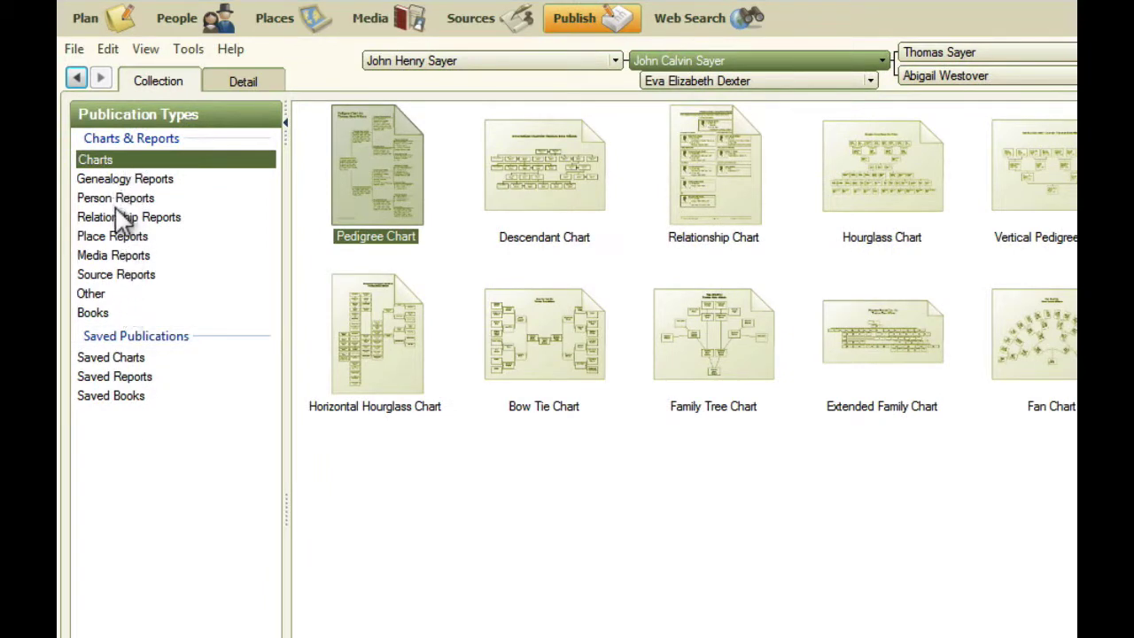
- Browse the publication types for genealogy reports, person reports, books and media reports without creating any
{"action": "left_click", "coordinate": [124, 179]}
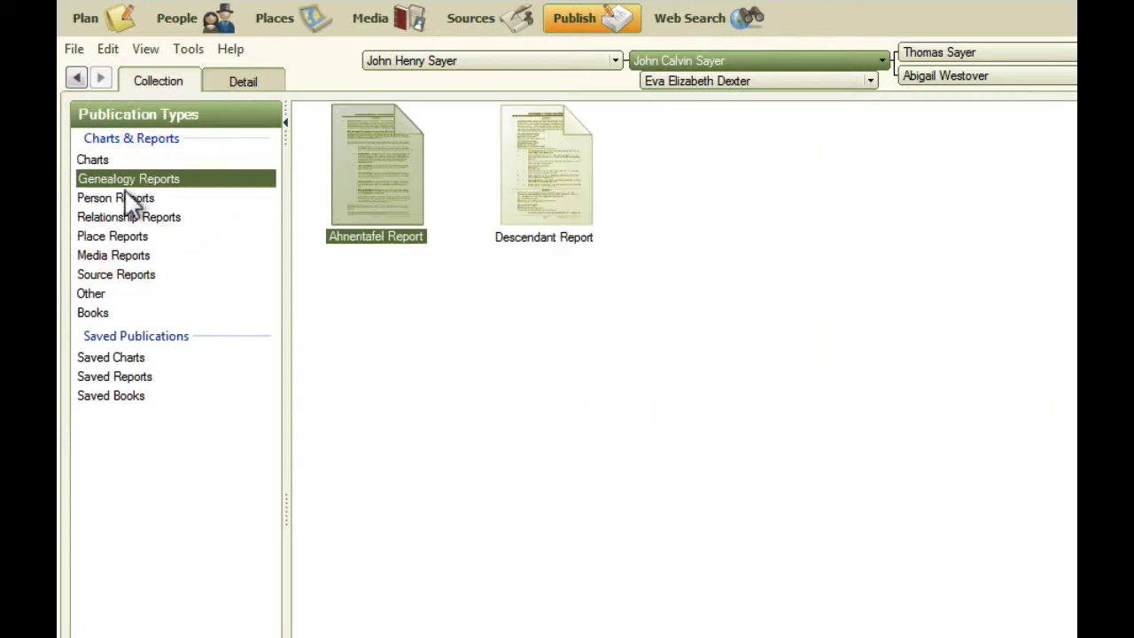
{"action": "left_click", "coordinate": [124, 197]}
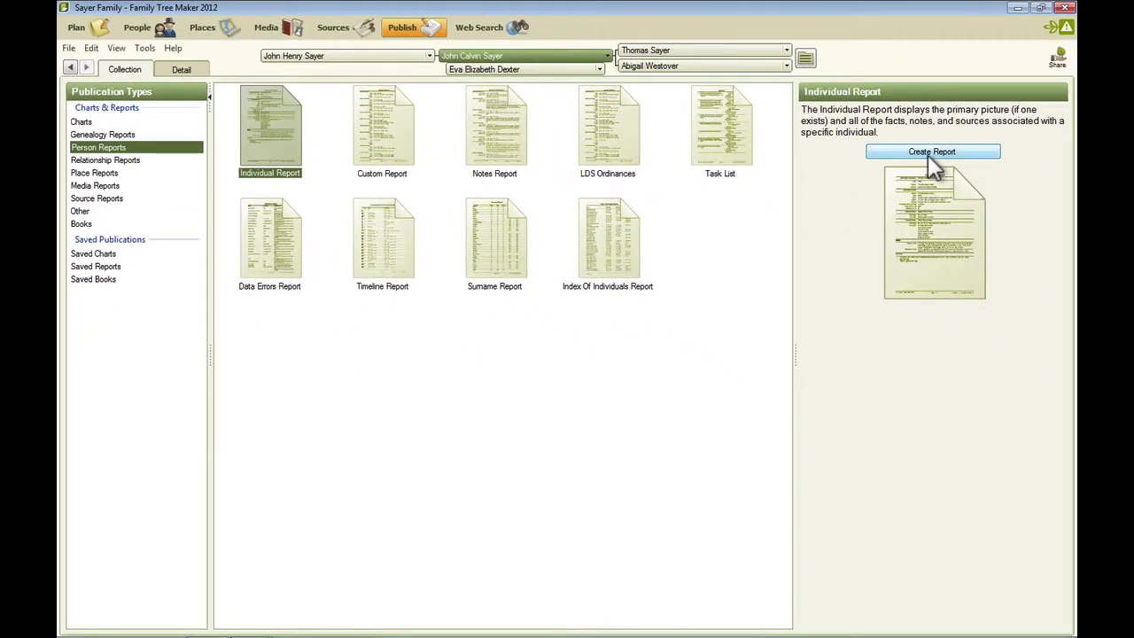
{"action": "left_click", "coordinate": [81, 224]}
{"action": "left_click", "coordinate": [99, 185]}
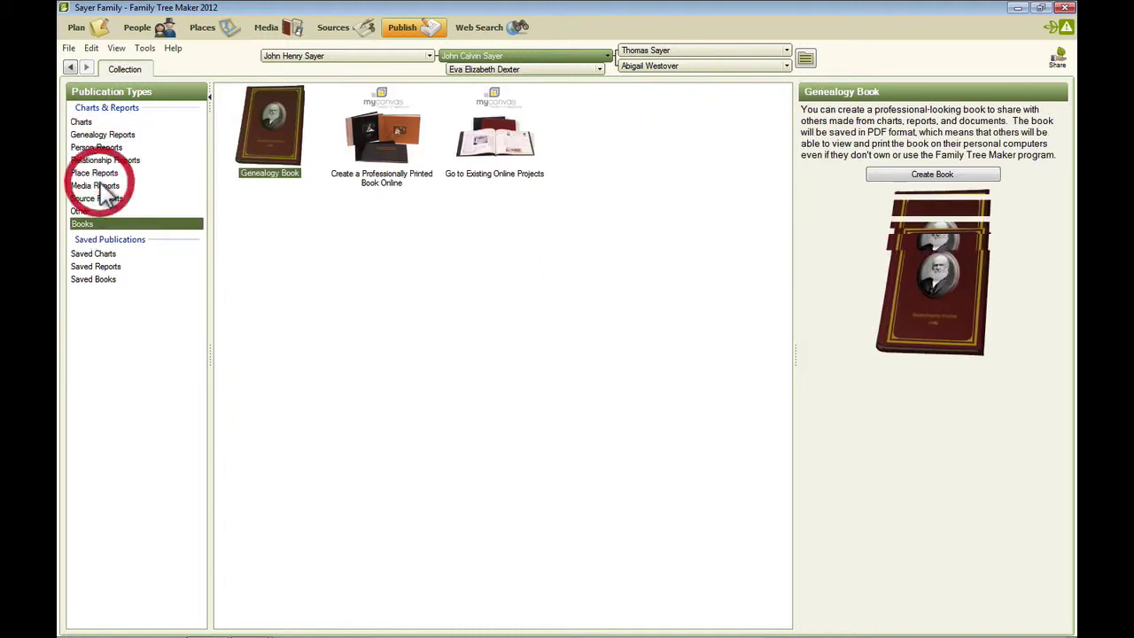
- Return to the chart types and view the detailed preview and options of the pedigree chart
{"action": "left_click", "coordinate": [98, 122]}
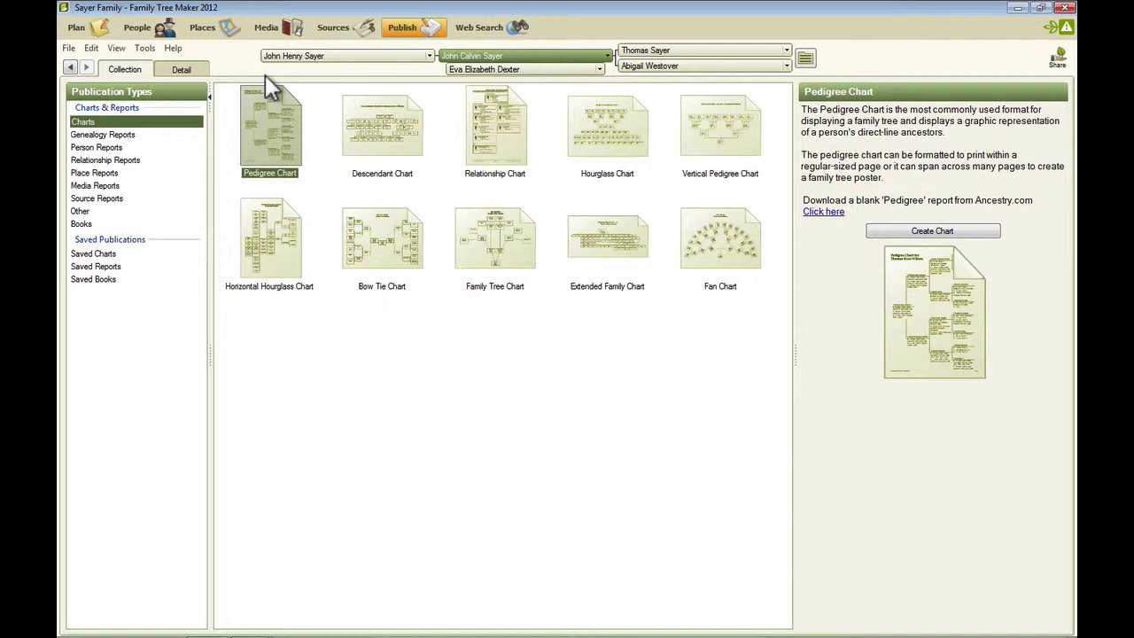
{"action": "left_click", "coordinate": [182, 71]}
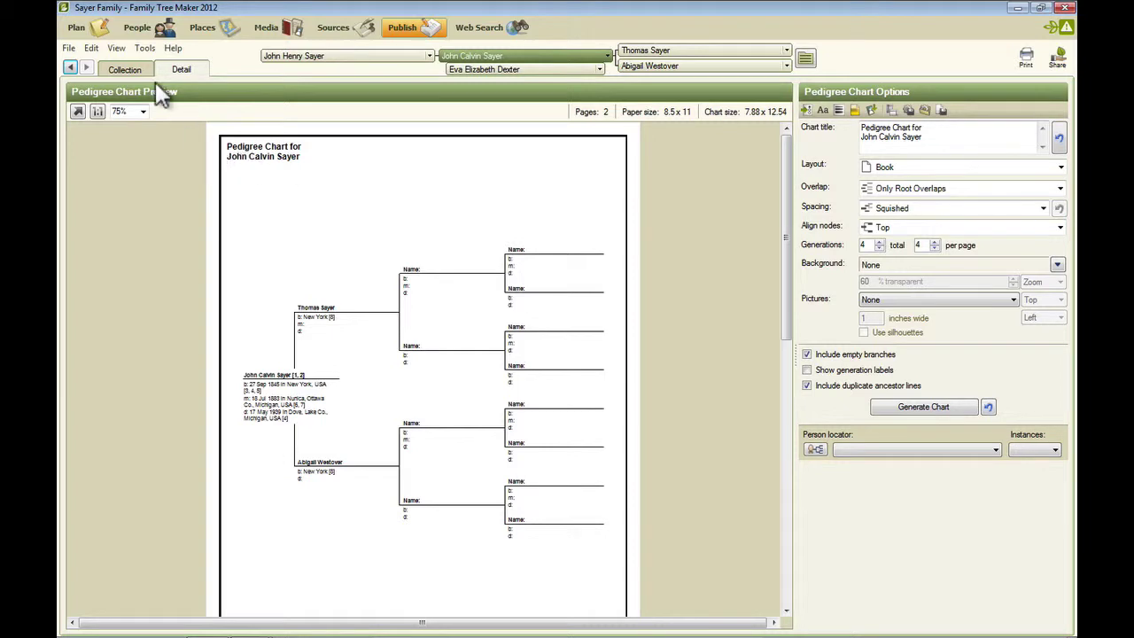
{"action": "left_click", "coordinate": [124, 69]}
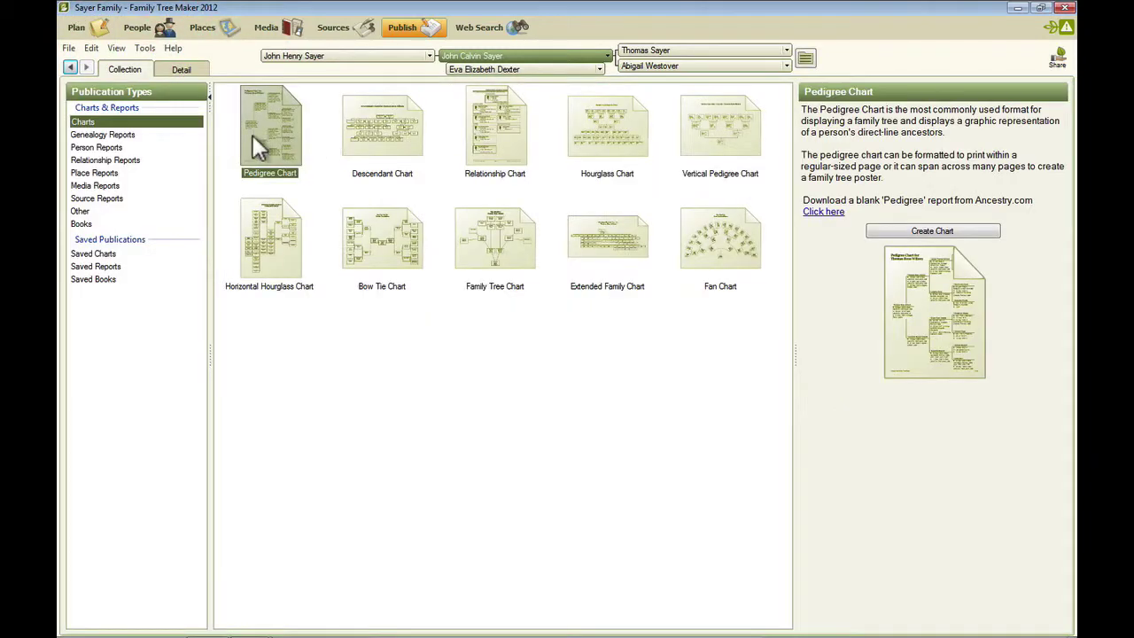
{"action": "left_click", "coordinate": [181, 71]}
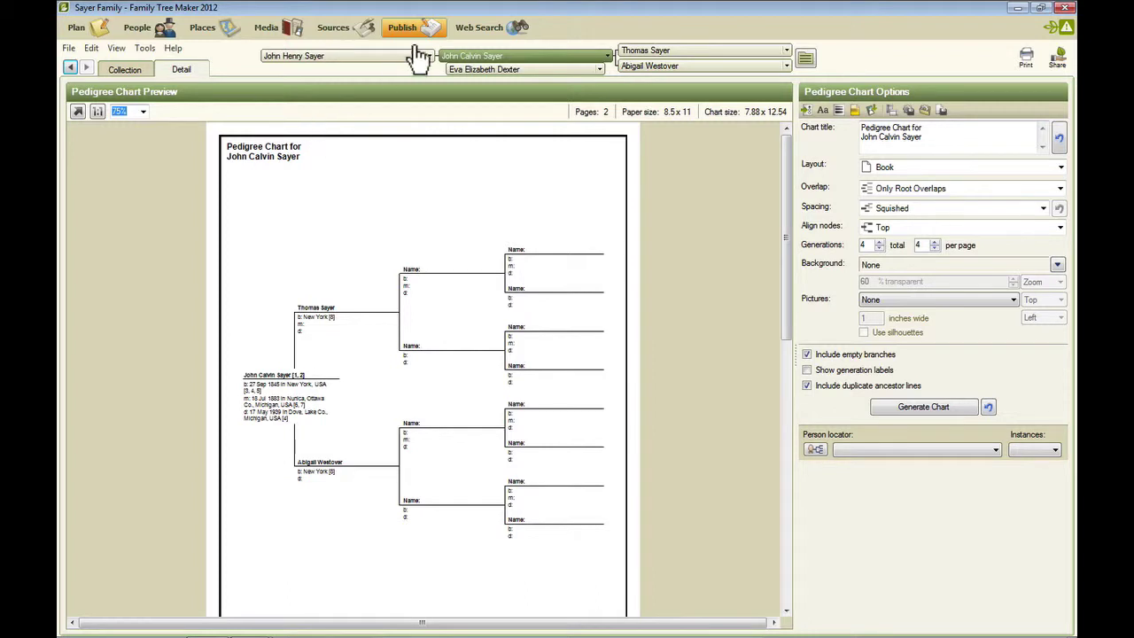
- Switch to the Web Search workspace and search Ancestry.com for the selected person using the prefilled details
{"action": "left_click", "coordinate": [479, 31]}
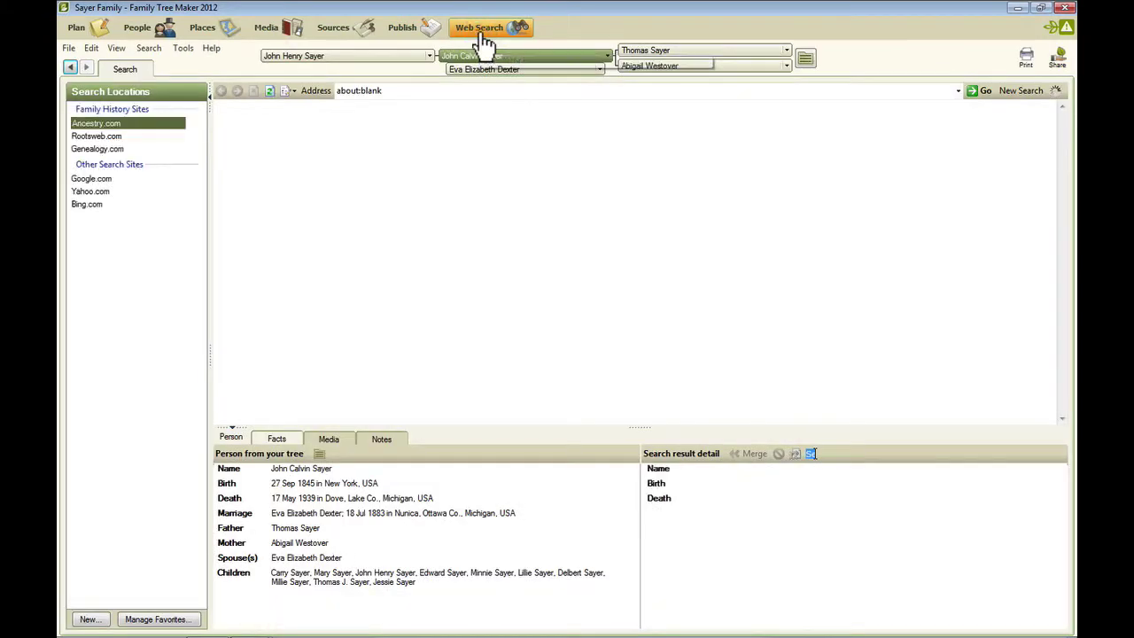
{"action": "left_click", "coordinate": [479, 31]}
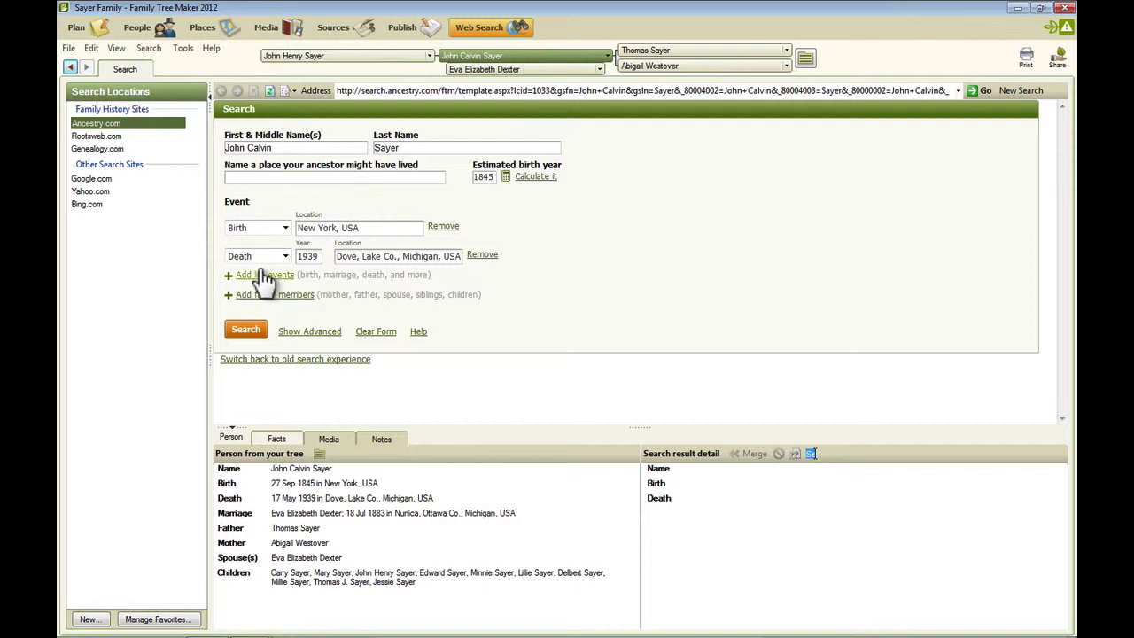
{"action": "left_click", "coordinate": [246, 330]}
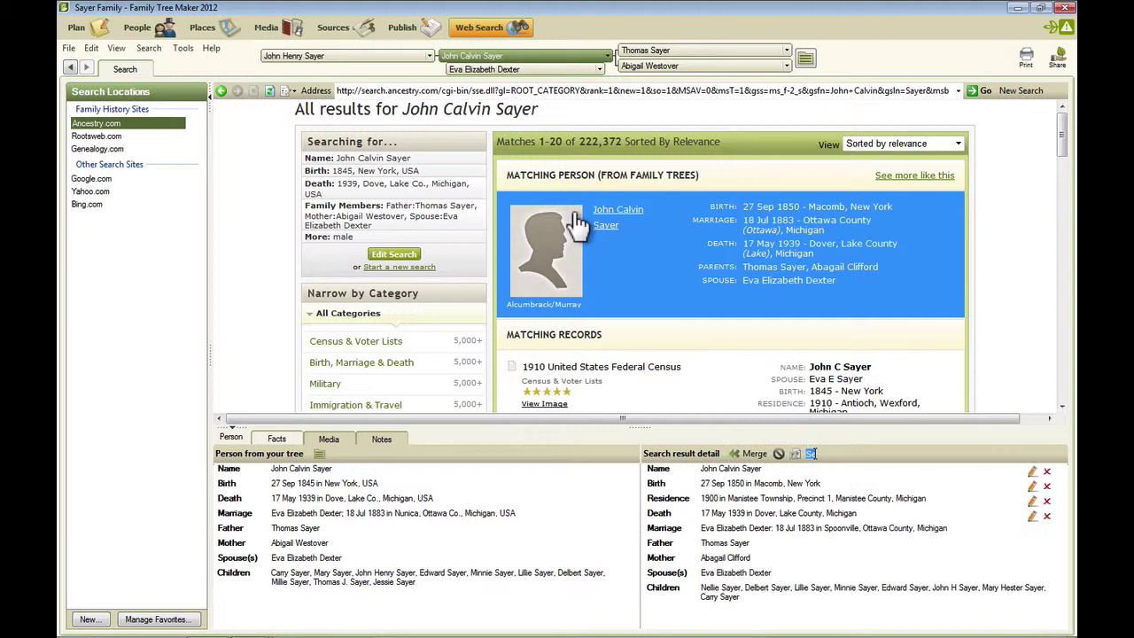
- Check the Genealogy.com search form, and run a Google.com search for the selected person with the prefilled details
{"action": "left_click", "coordinate": [104, 148]}
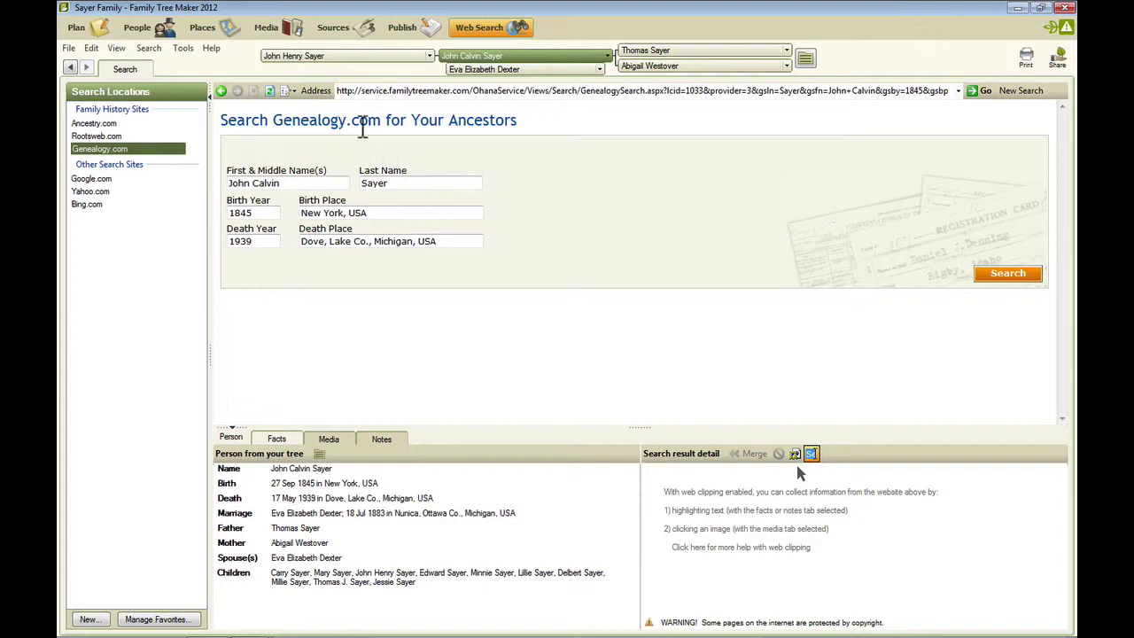
{"action": "left_click", "coordinate": [102, 180]}
{"action": "left_click", "coordinate": [1008, 278]}
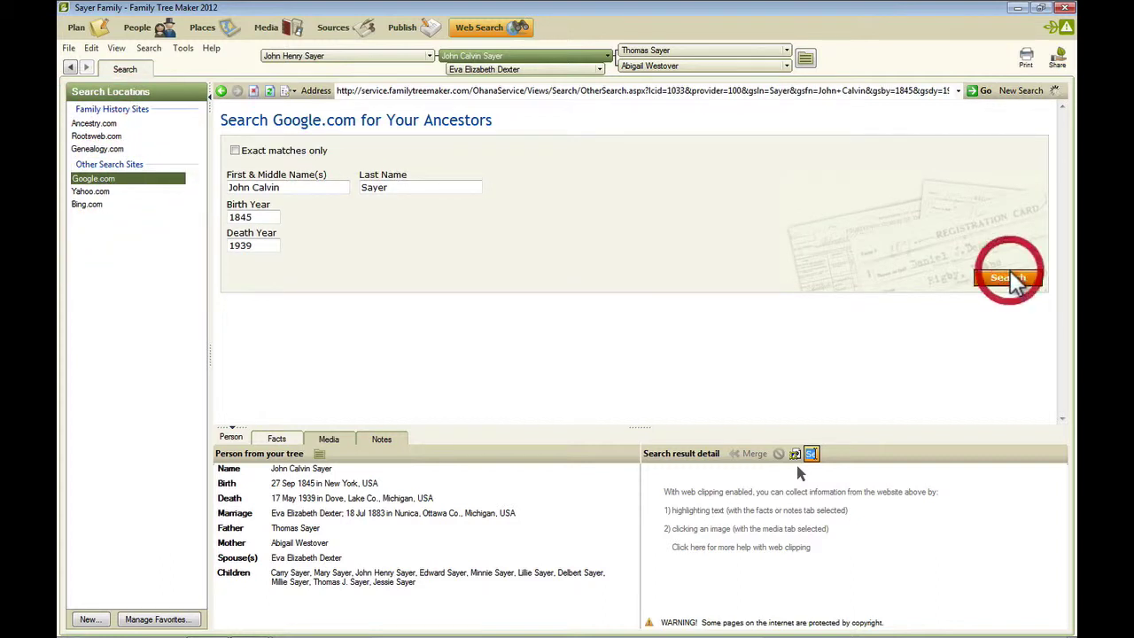